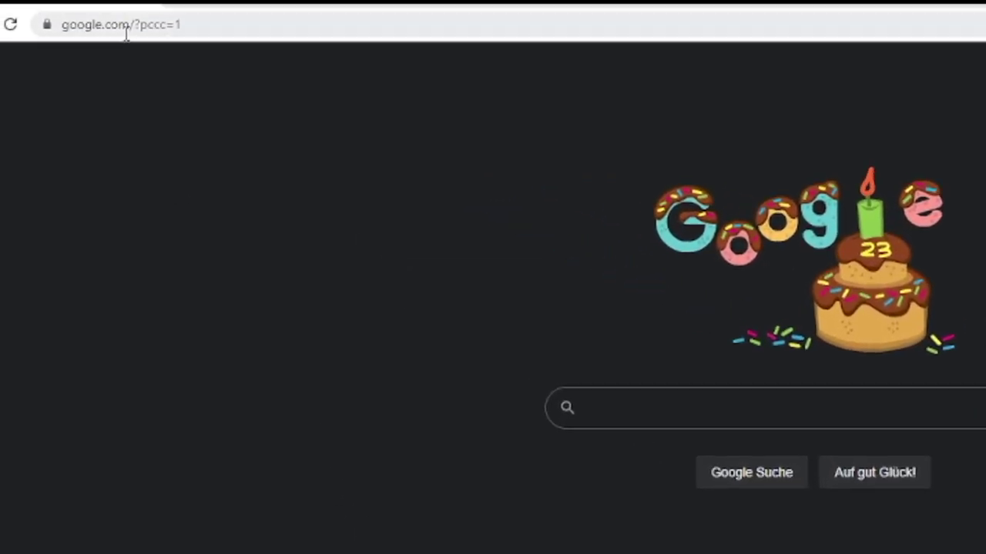
# Go to imag-r.com in Chrome's address bar.
pyautogui.click(88, 13)
pyautogui.write('ima')
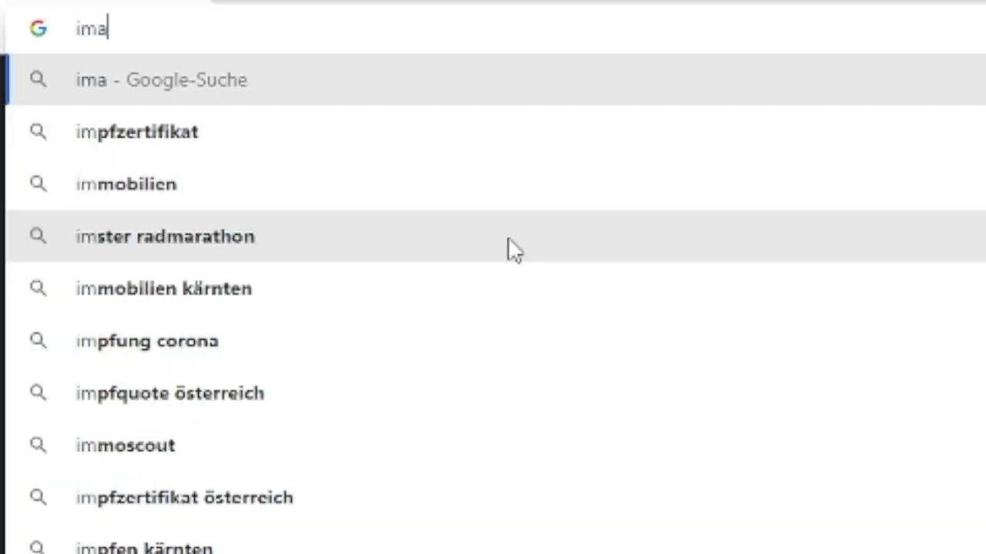
pyautogui.write('g-')
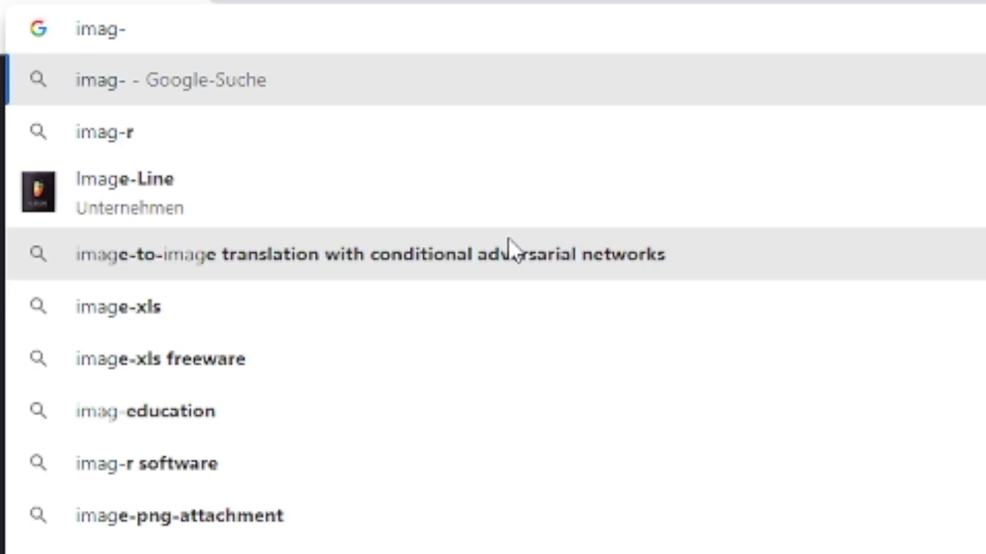
pyautogui.write('r.com')
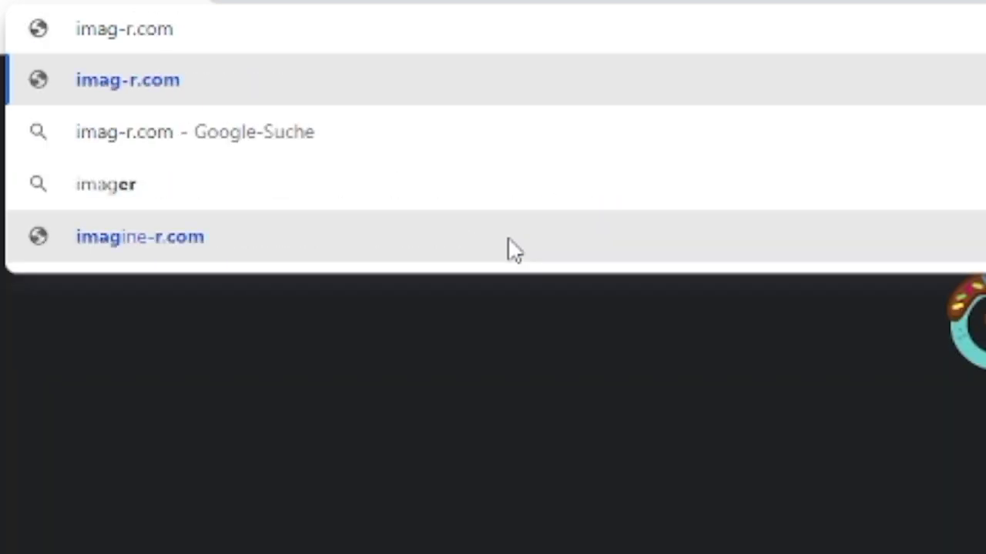
pyautogui.press('Return')
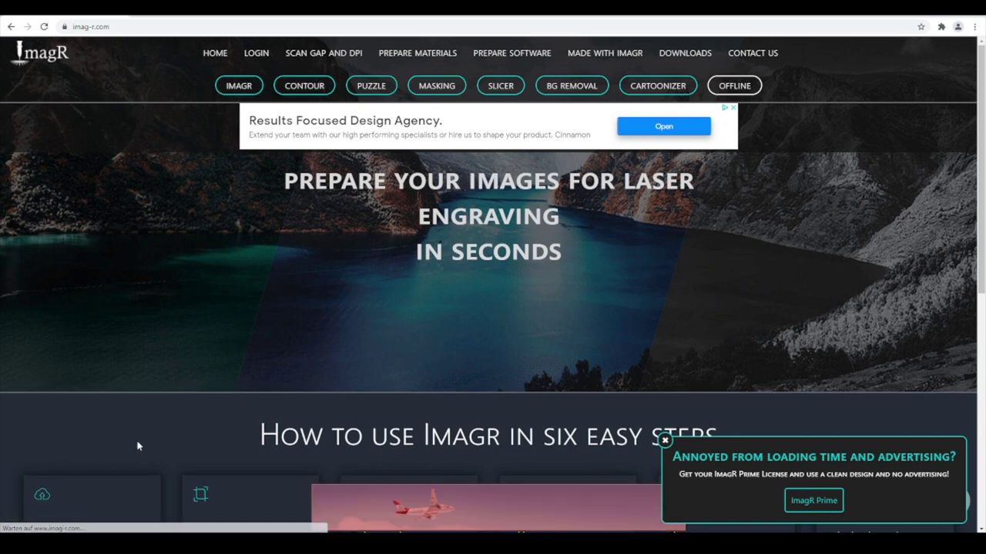
# Dismiss the Prime popup, preview dog.jpg from the images folder in Photos, then close it.
pyautogui.click(664, 441)
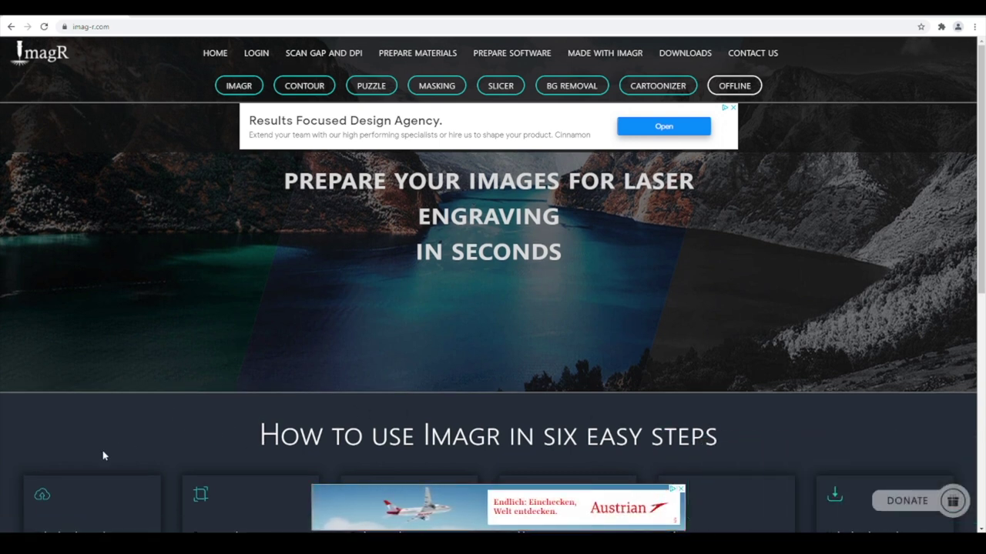
pyautogui.hotkey('alt', 'Tab')
pyautogui.click(151, 266)
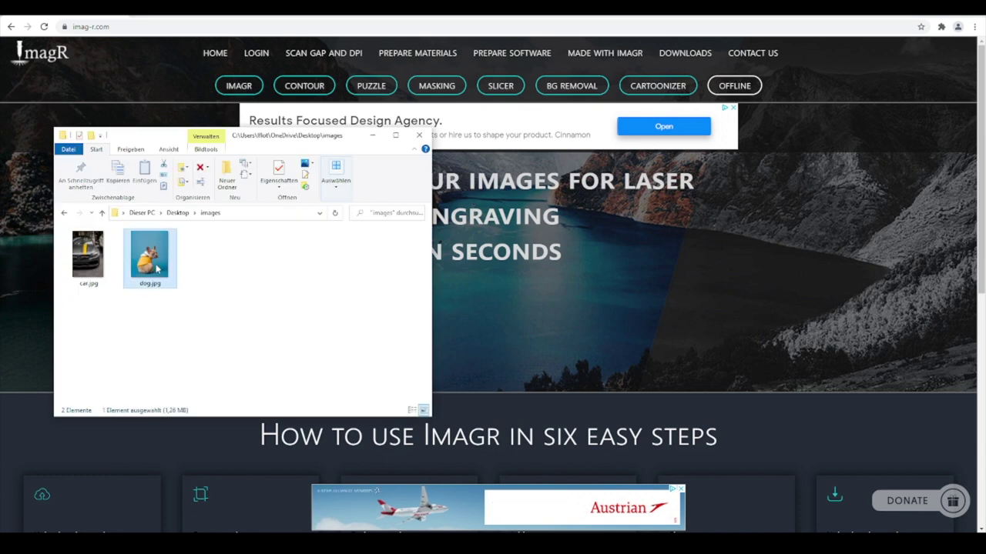
pyautogui.doubleClick(157, 267)
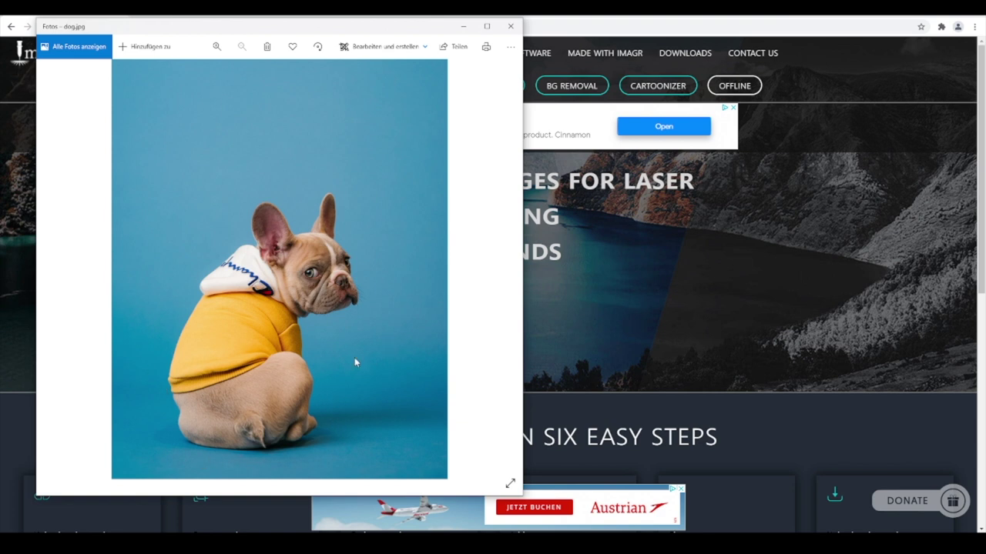
pyautogui.click(600, 287)
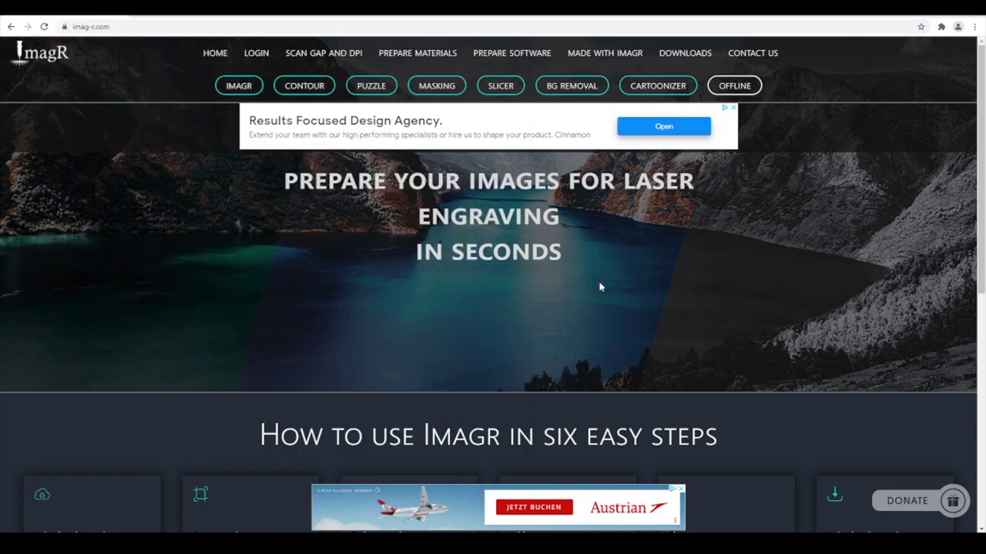
# Upload dog.jpg to ImagR's BG Removal tool to cut out the bulldog.
pyautogui.click(570, 87)
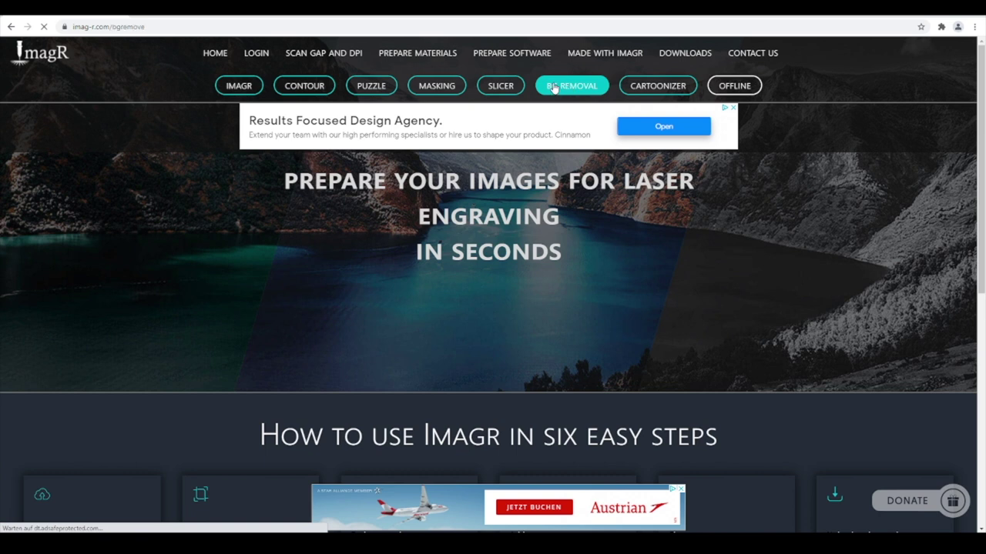
pyautogui.scroll(-2, 459, 292)
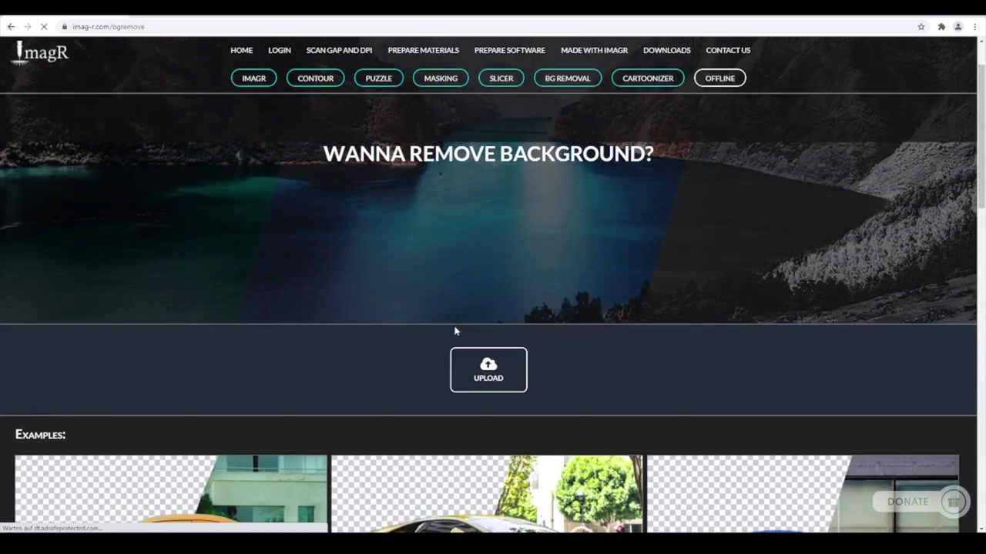
pyautogui.scroll(-1, 455, 332)
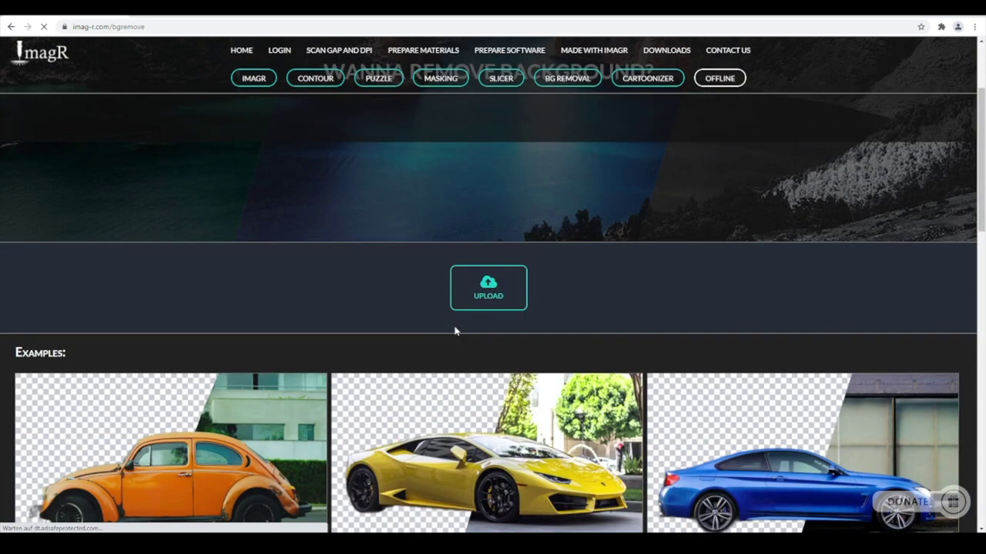
pyautogui.click(493, 292)
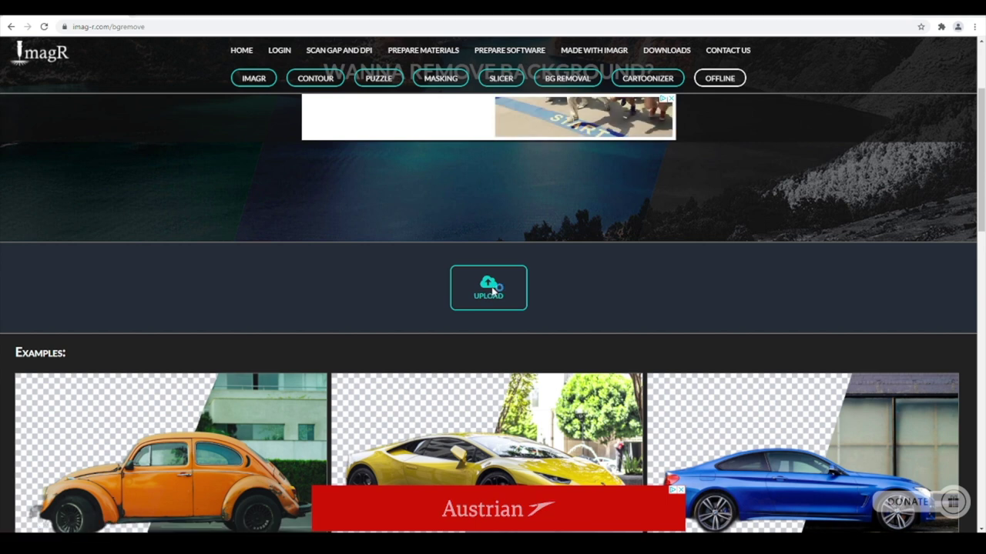
pyautogui.click(177, 83)
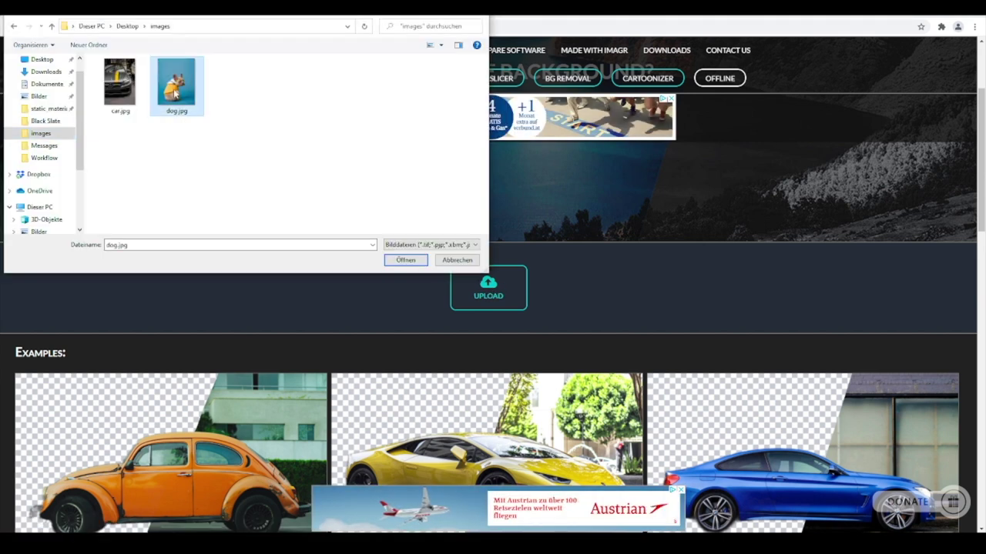
pyautogui.click(405, 261)
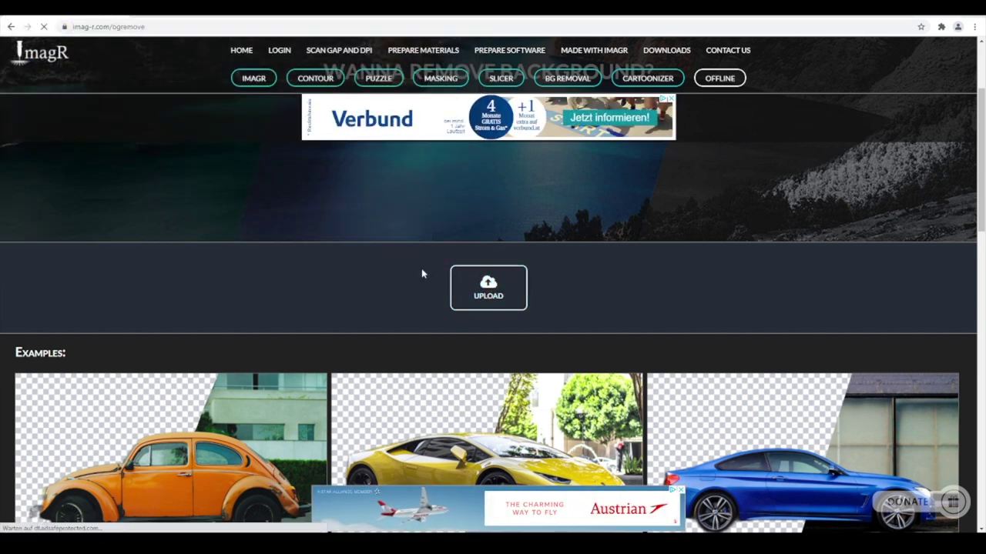
# Download the background-free bulldog result as a PNG.
pyautogui.scroll(-1, 416, 270)
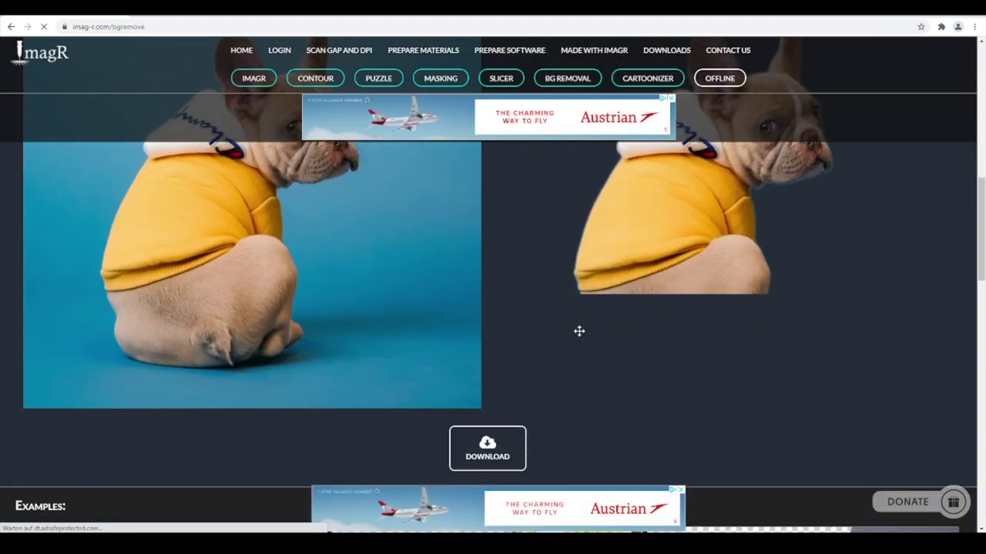
pyautogui.scroll(-1, 579, 331)
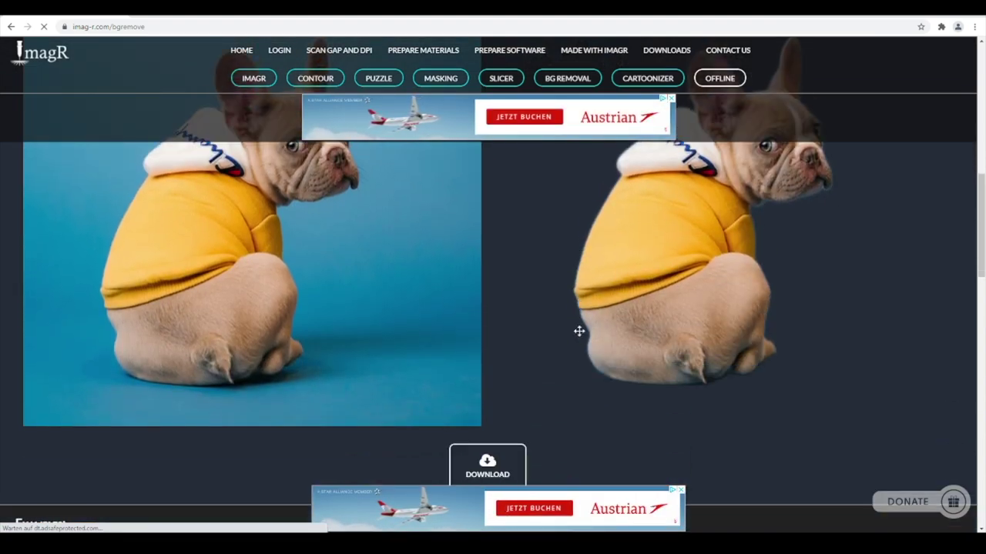
pyautogui.scroll(-1, 647, 300)
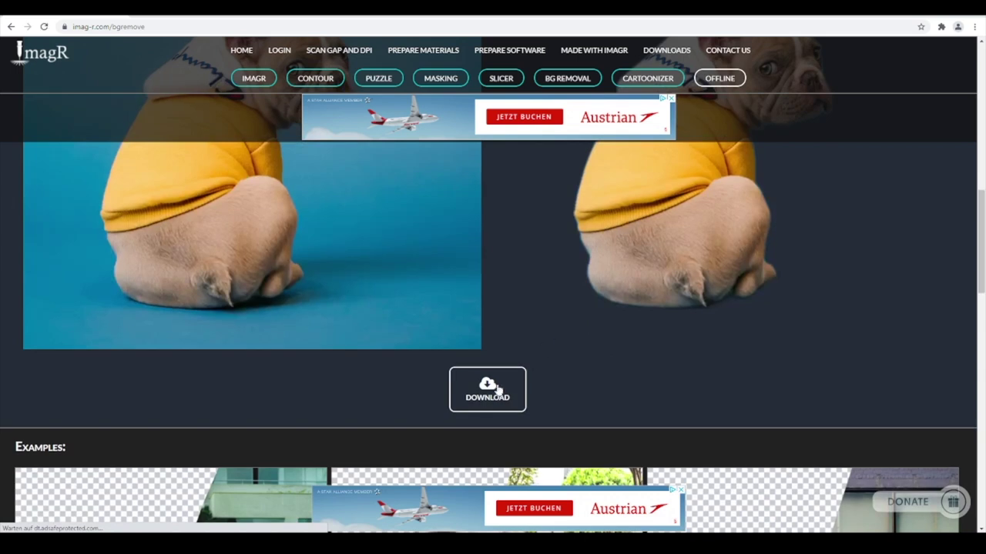
pyautogui.click(472, 401)
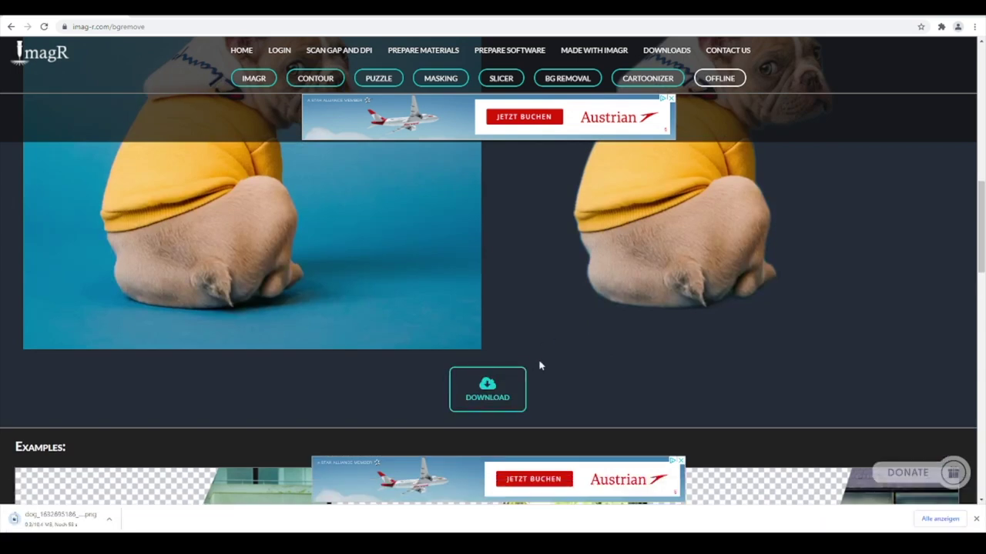
pyautogui.click(976, 518)
pyautogui.scroll(3, 578, 314)
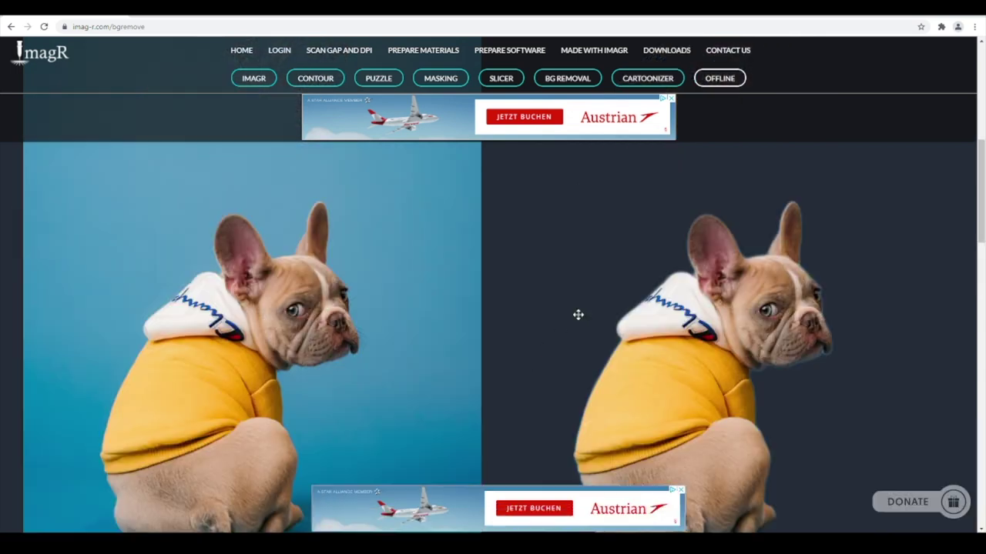
# Upload the background-free dog PNG from Downloads into the main IMAGR editor.
pyautogui.click(249, 87)
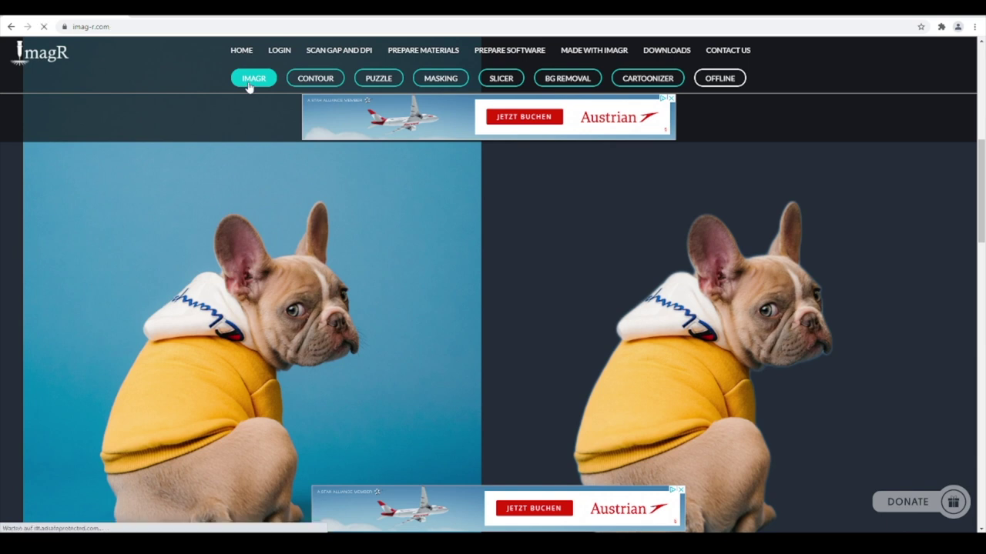
pyautogui.scroll(-5, 281, 358)
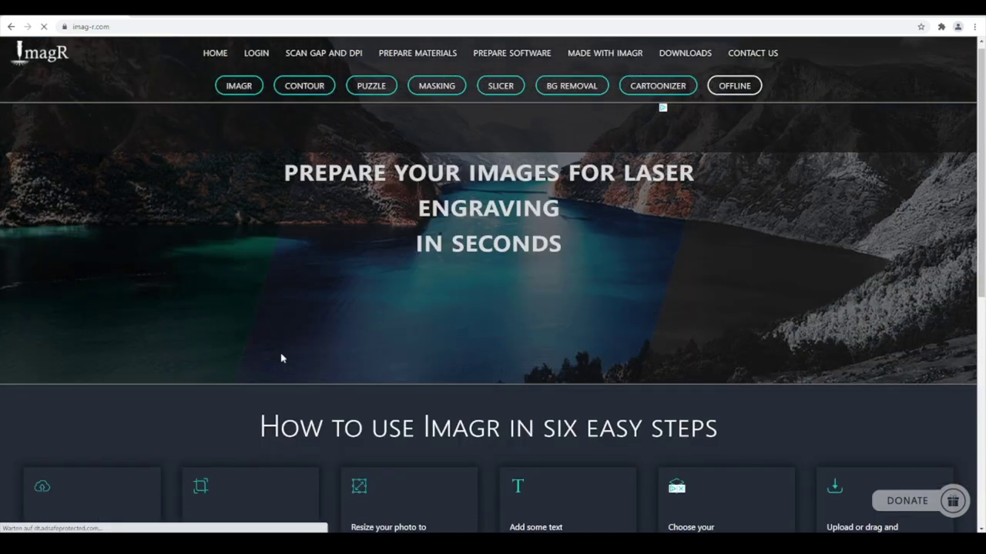
pyautogui.scroll(-1, 281, 358)
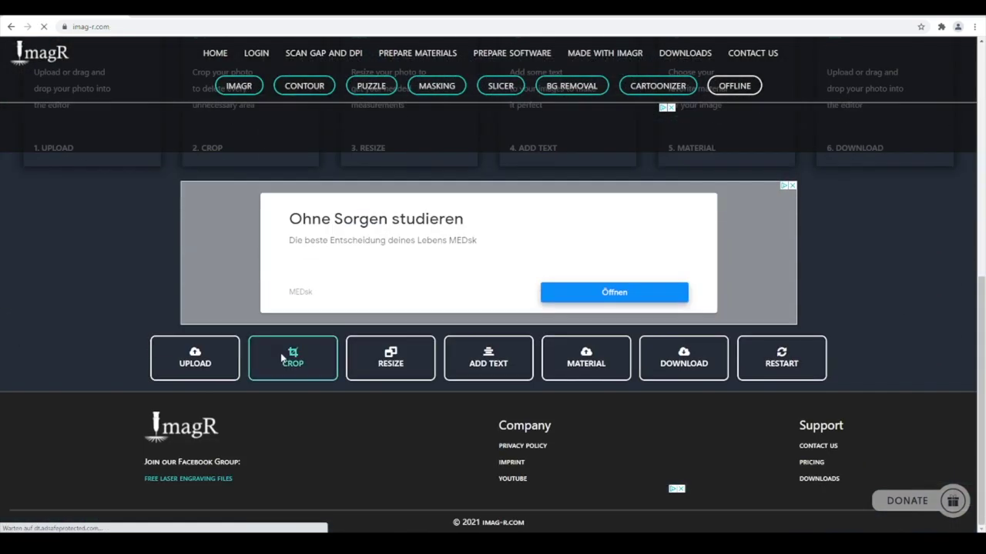
pyautogui.click(198, 370)
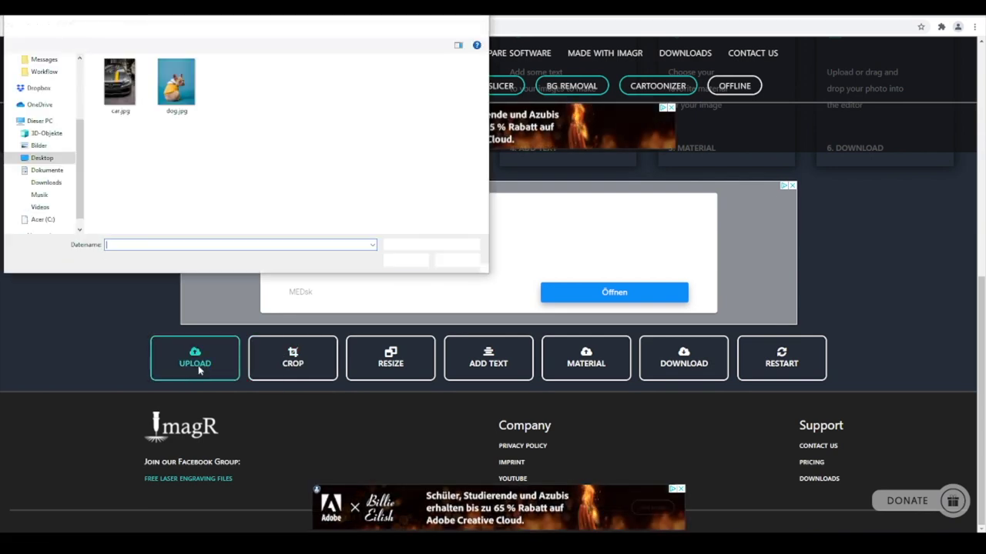
pyautogui.click(47, 183)
pyautogui.click(122, 91)
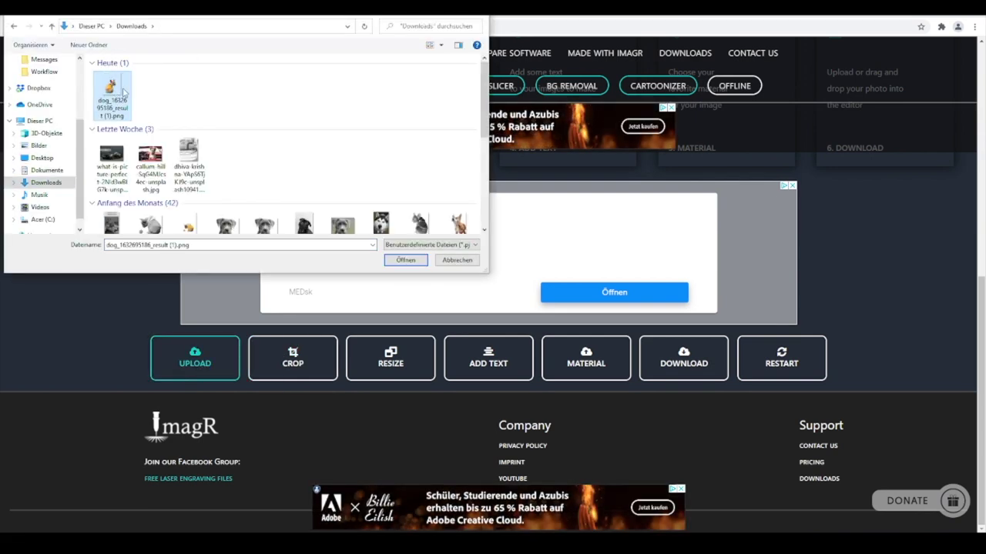
pyautogui.click(423, 260)
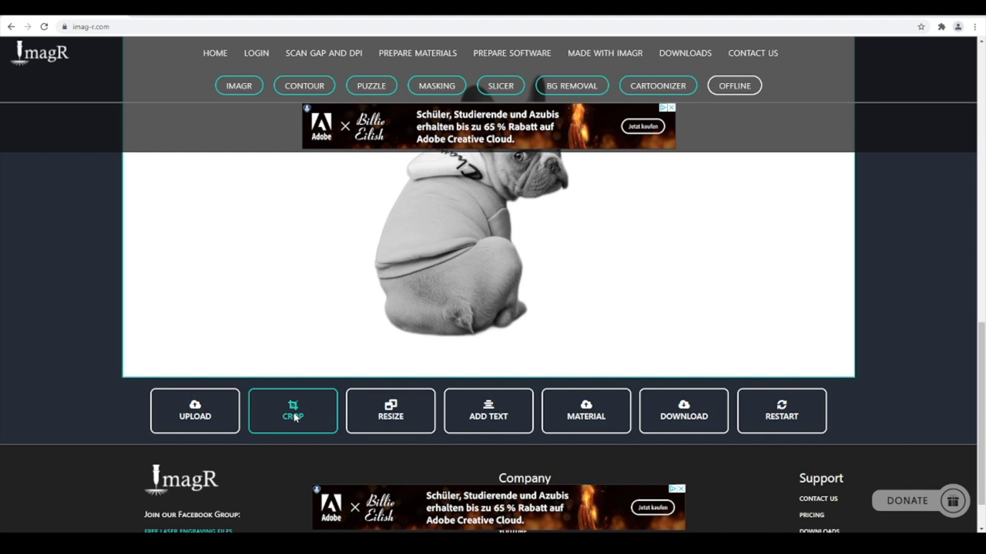
pyautogui.click(293, 413)
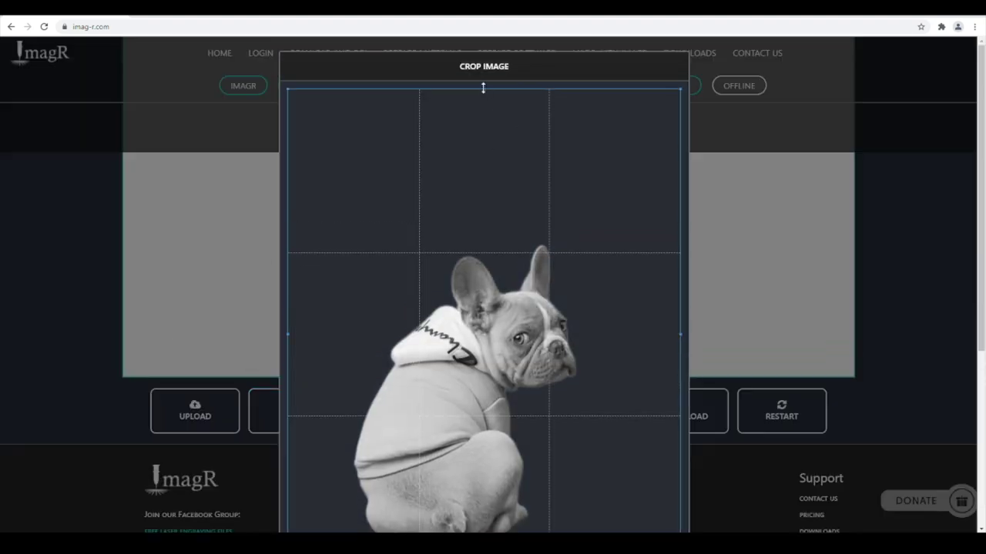
# Crop all four sides in around the bulldog to 1587 × 2115 px.
pyautogui.moveTo(484, 87); pyautogui.dragTo(495, 241)
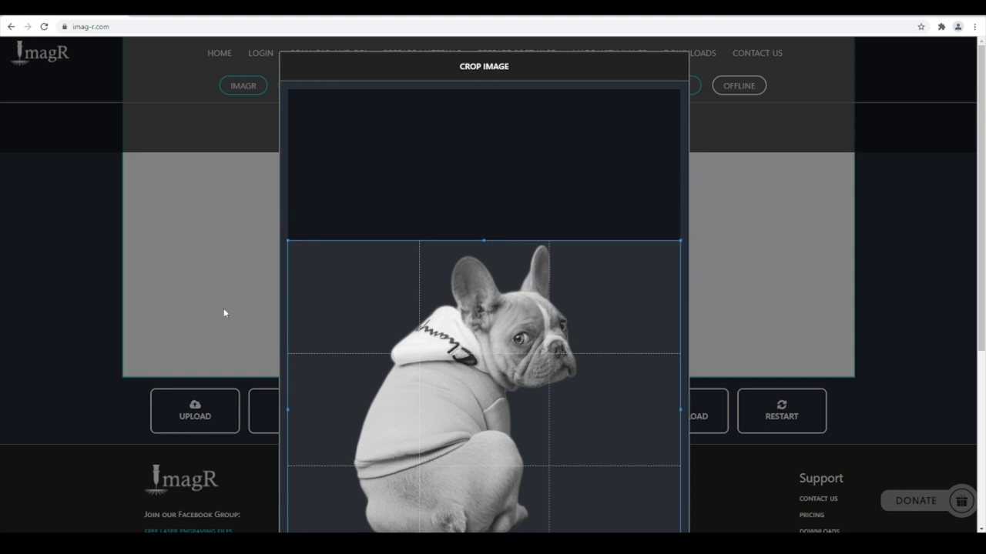
pyautogui.scroll(-2, 224, 312)
pyautogui.moveTo(289, 253); pyautogui.dragTo(349, 253)
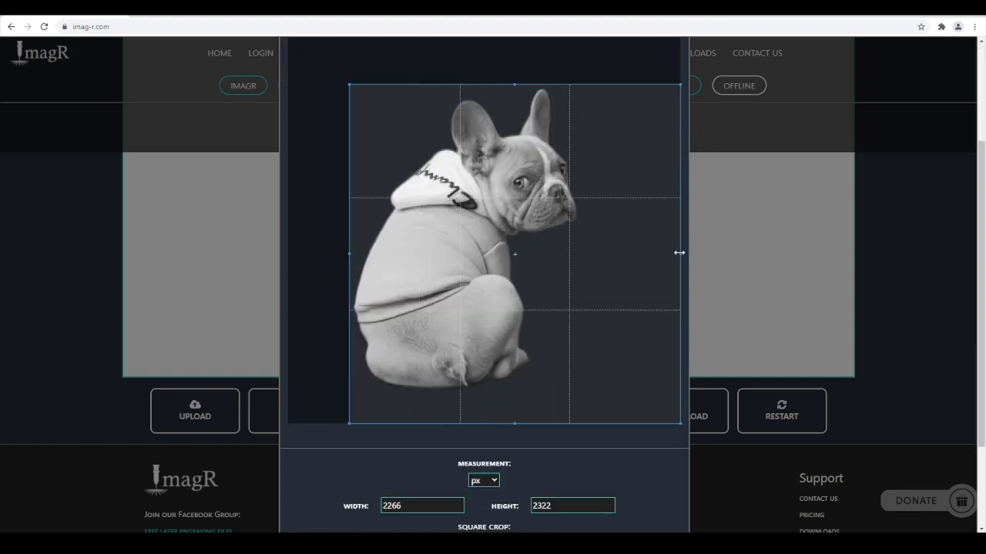
pyautogui.moveTo(679, 252); pyautogui.dragTo(579, 258)
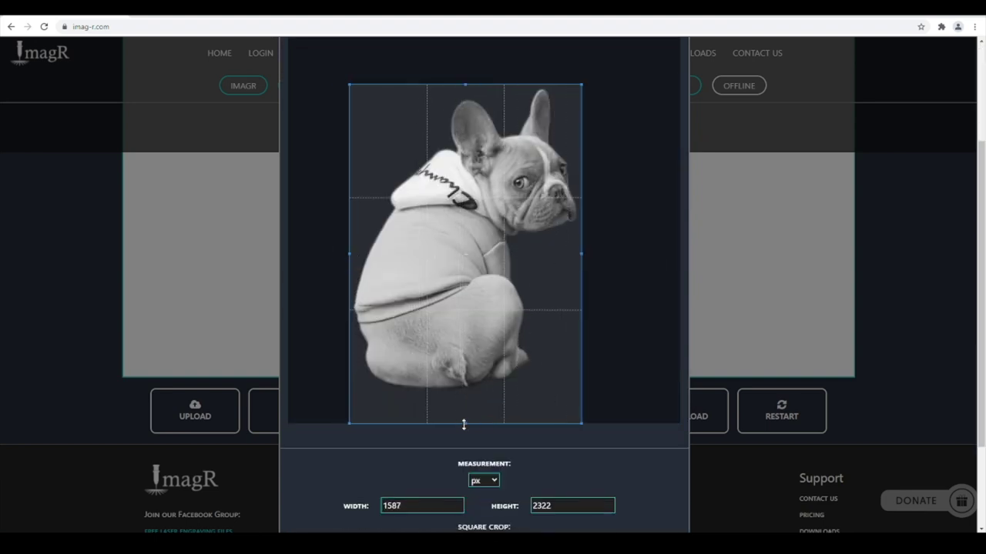
pyautogui.moveTo(463, 424); pyautogui.dragTo(455, 394)
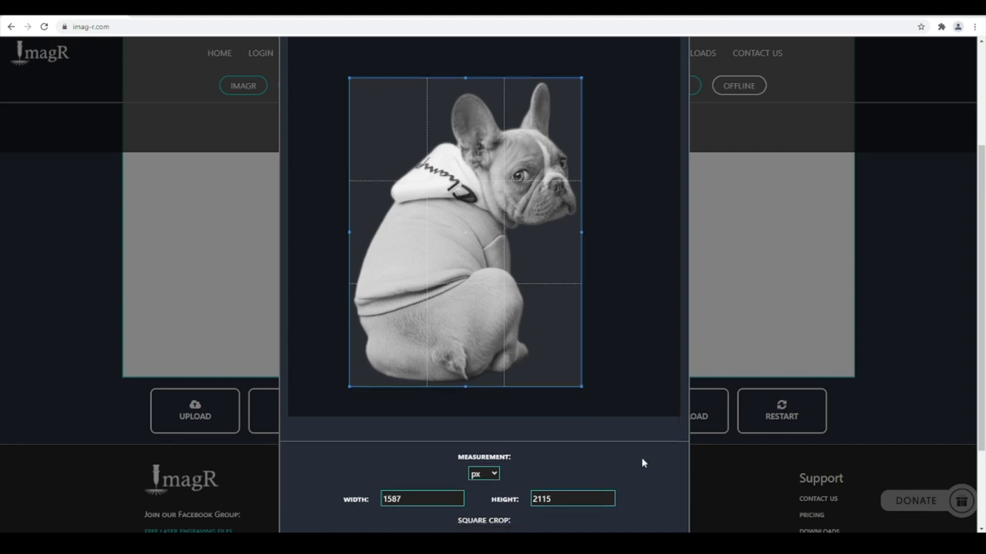
pyautogui.scroll(-2, 643, 463)
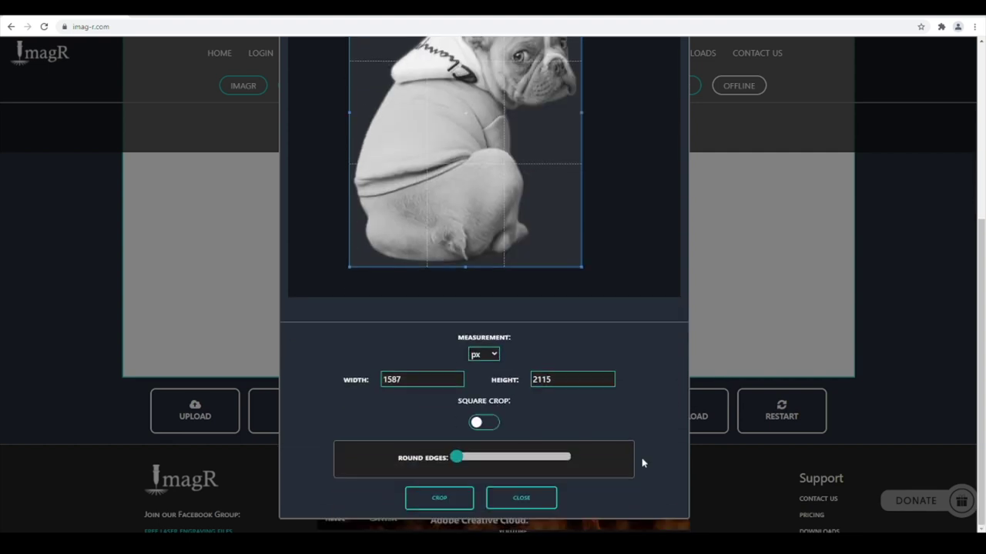
pyautogui.click(438, 498)
# Resize the dog image in millimetres to width 160 at 254 DPI.
pyautogui.scroll(-13, 451, 348)
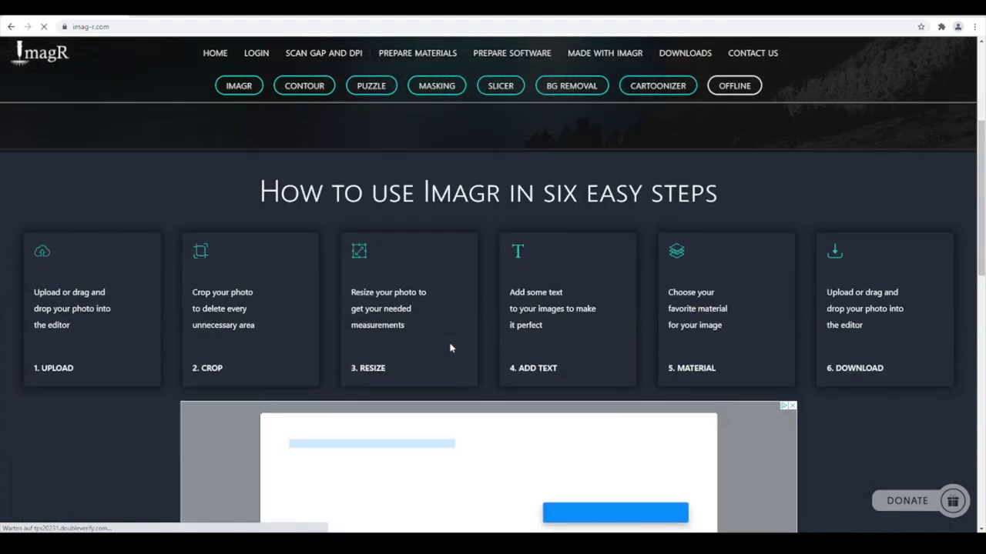
pyautogui.scroll(1, 450, 343)
pyautogui.scroll(-1, 449, 343)
pyautogui.scroll(-1, 392, 433)
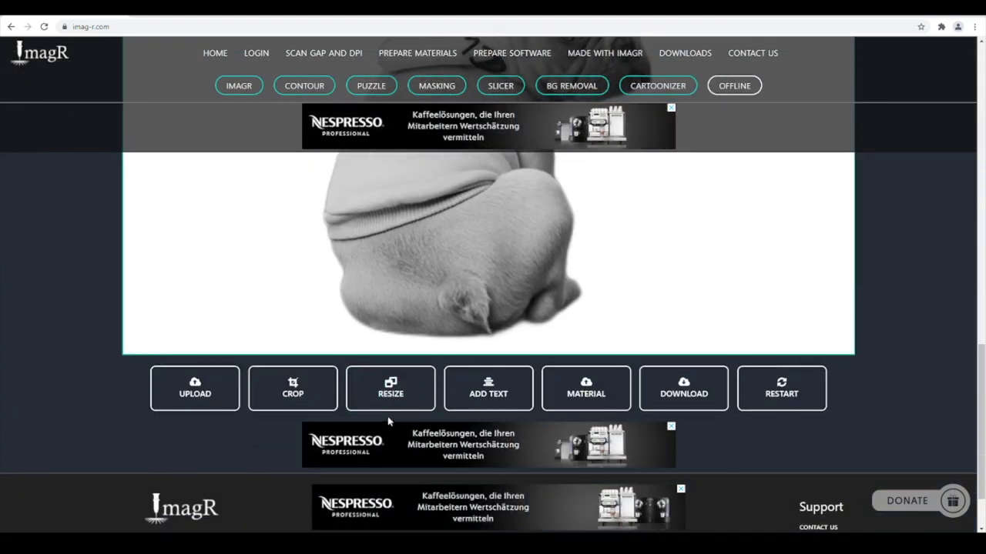
pyautogui.click(391, 387)
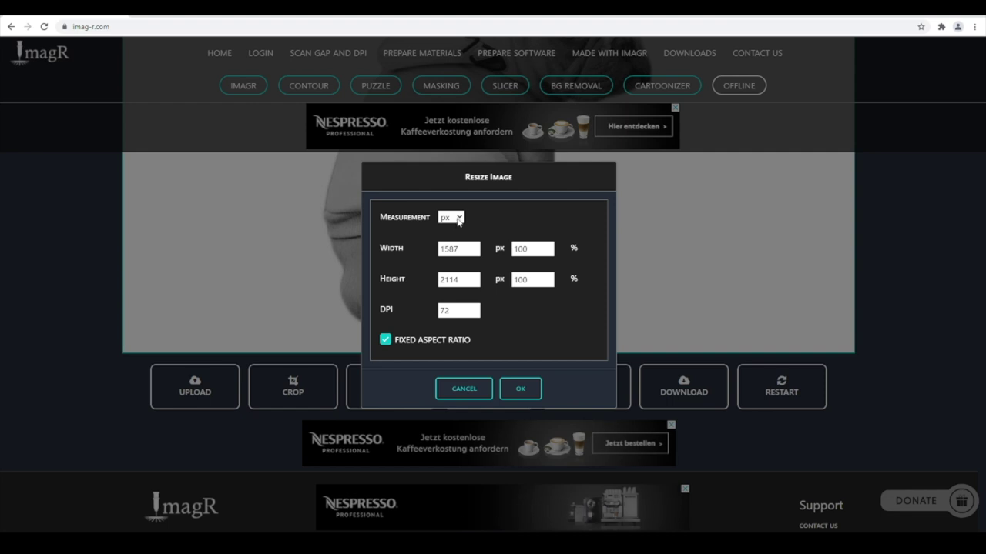
pyautogui.click(451, 217)
pyautogui.click(457, 253)
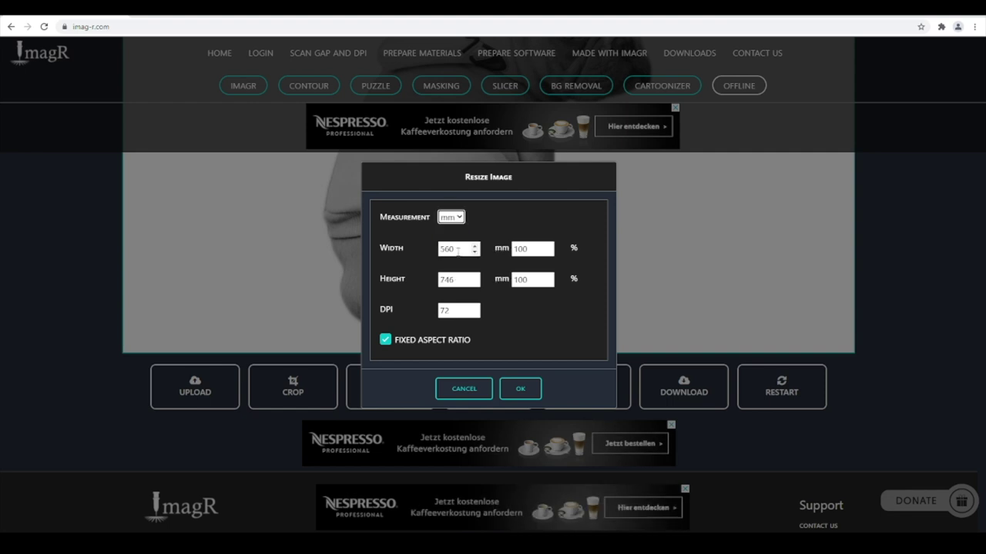
pyautogui.doubleClick(459, 249)
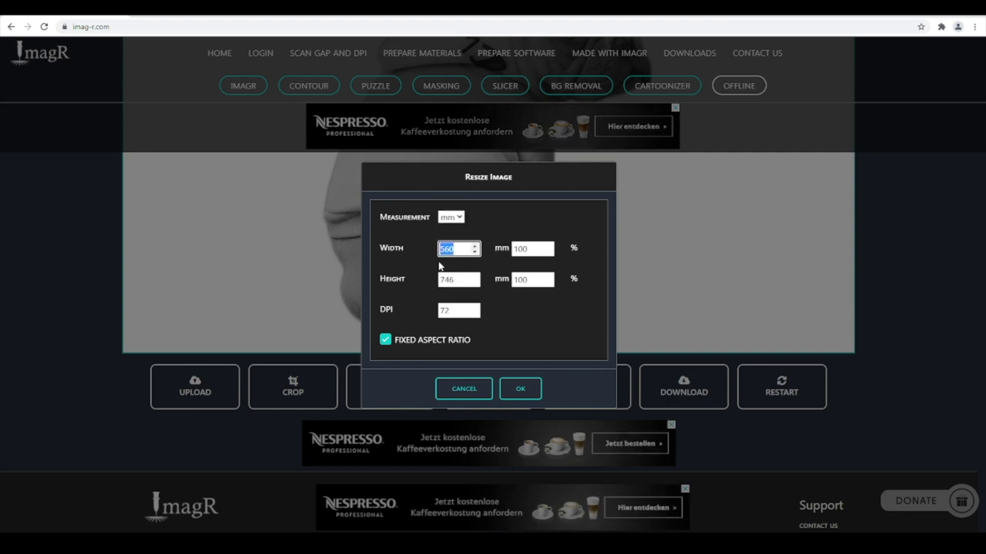
pyautogui.write('160')
pyautogui.press('Tab')
pyautogui.press('Tab')
pyautogui.press('Tab')
pyautogui.press('Tab')
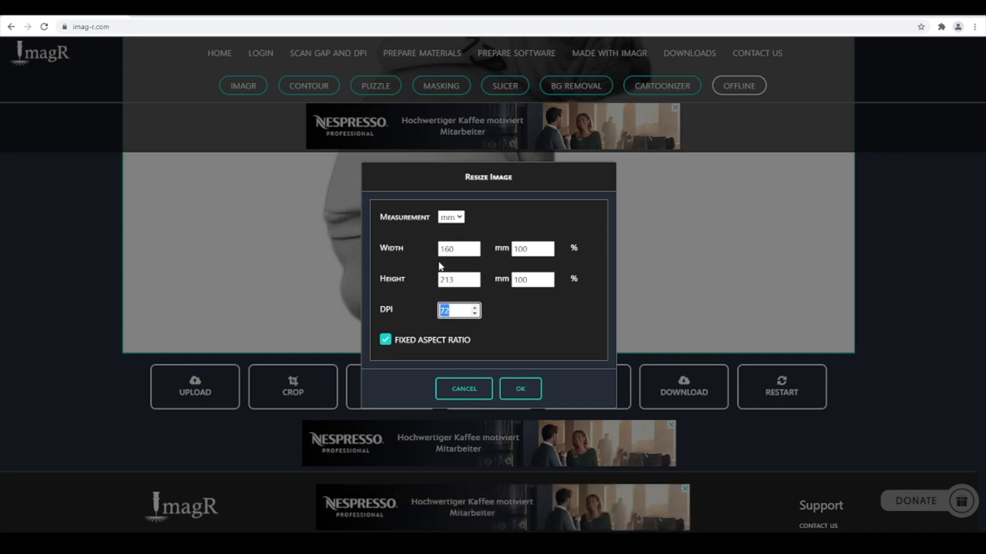
pyautogui.write('254')
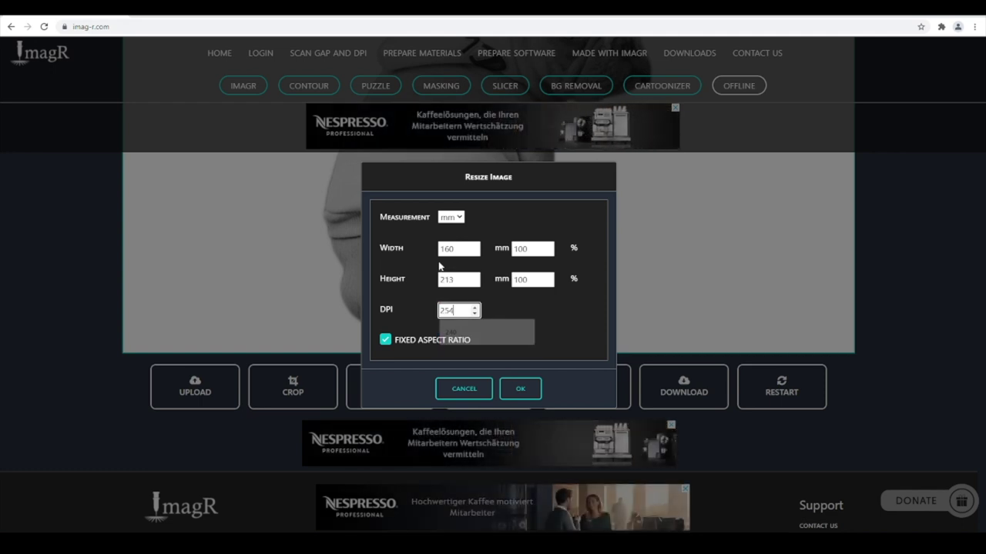
pyautogui.press('Escape')
pyautogui.click(532, 303)
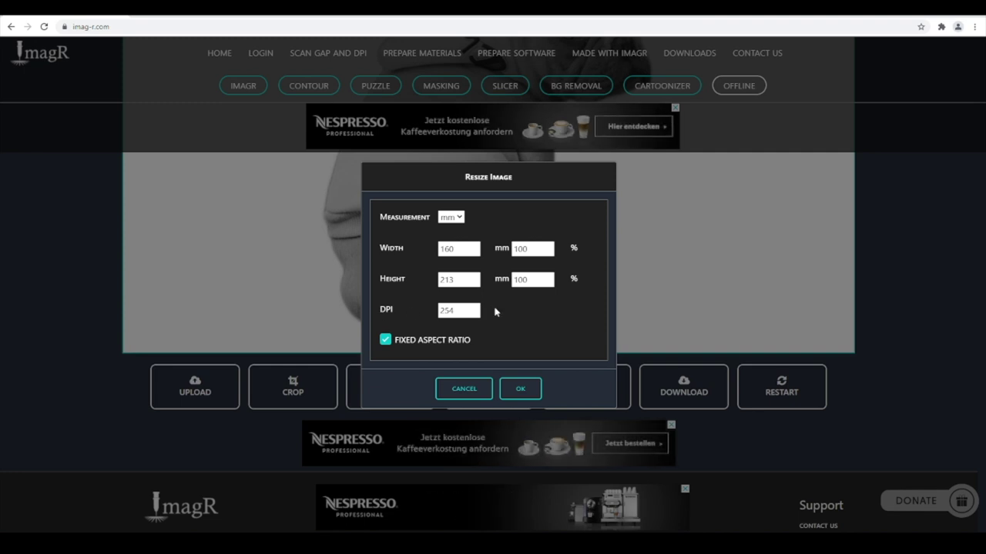
pyautogui.moveTo(377, 311); pyautogui.dragTo(397, 316)
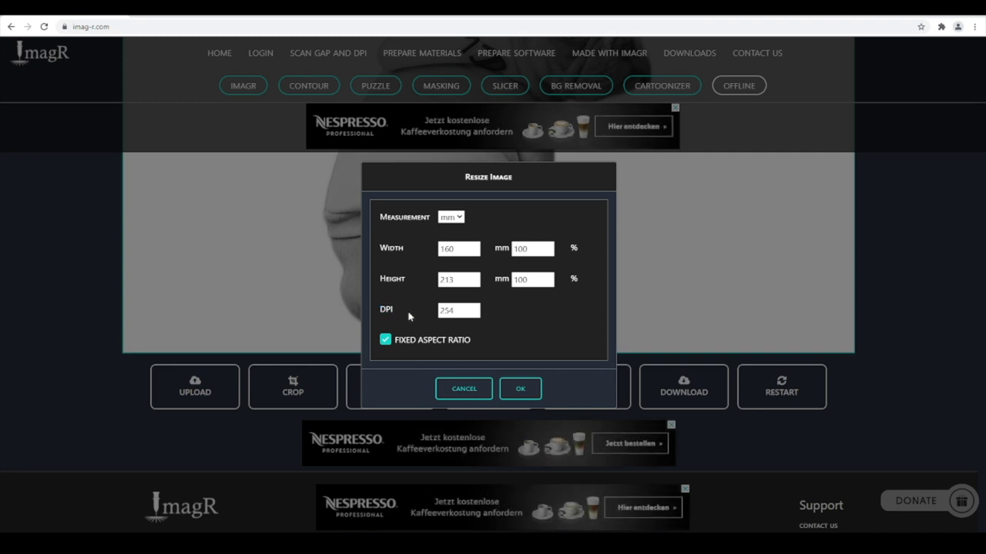
pyautogui.click(530, 392)
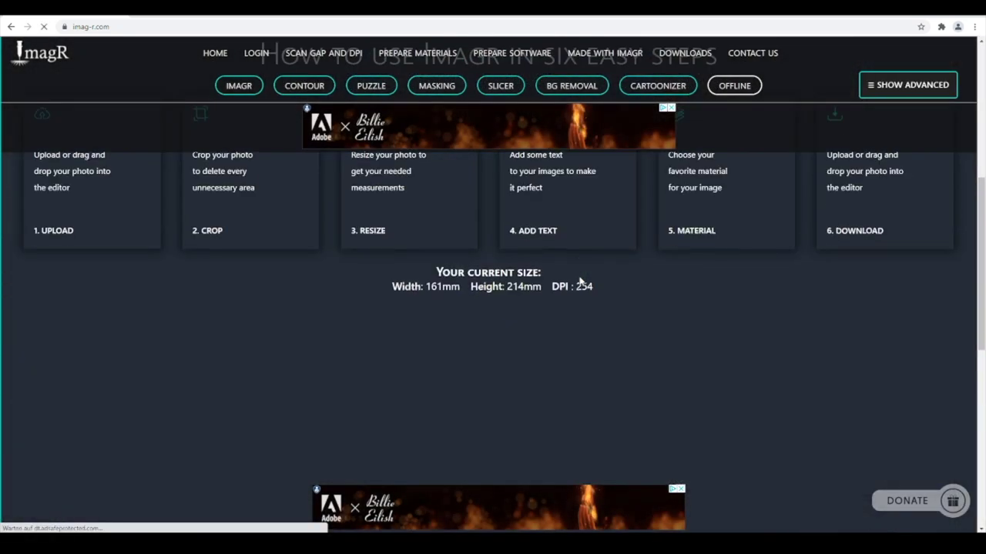
# Process the dog photo with the Baning Wood material from the BANING tab.
pyautogui.scroll(-3, 579, 277)
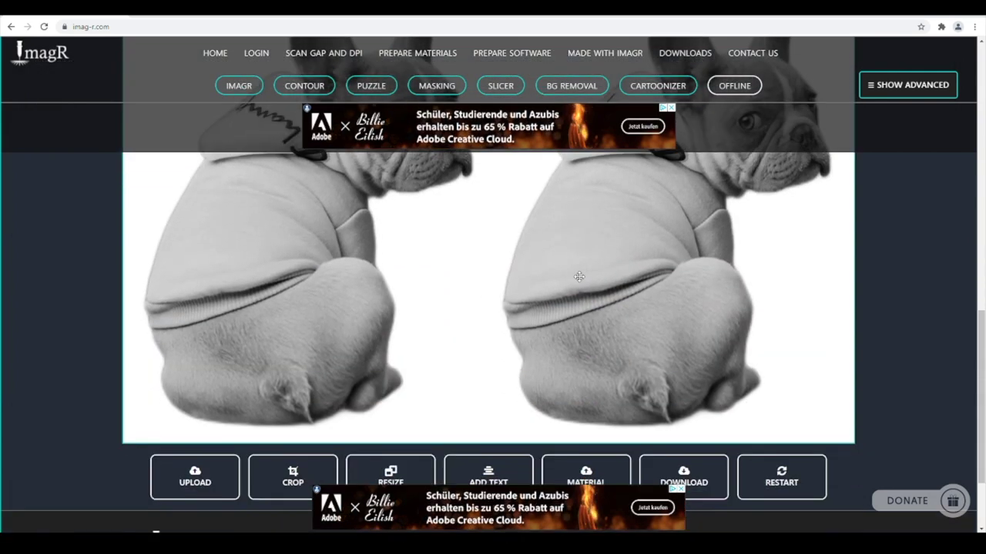
pyautogui.scroll(3, 593, 285)
pyautogui.scroll(-1, 609, 292)
pyautogui.scroll(-2, 610, 292)
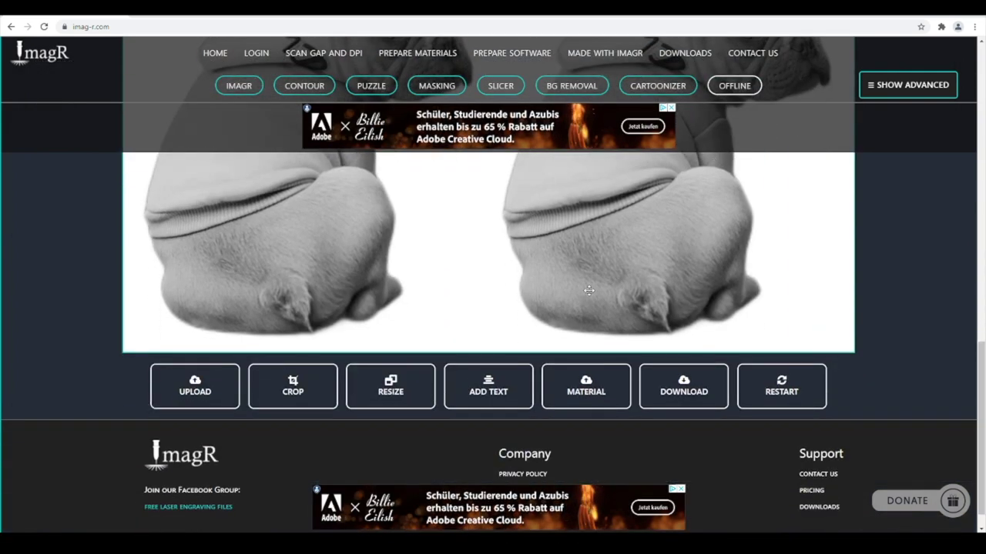
pyautogui.scroll(-1, 492, 358)
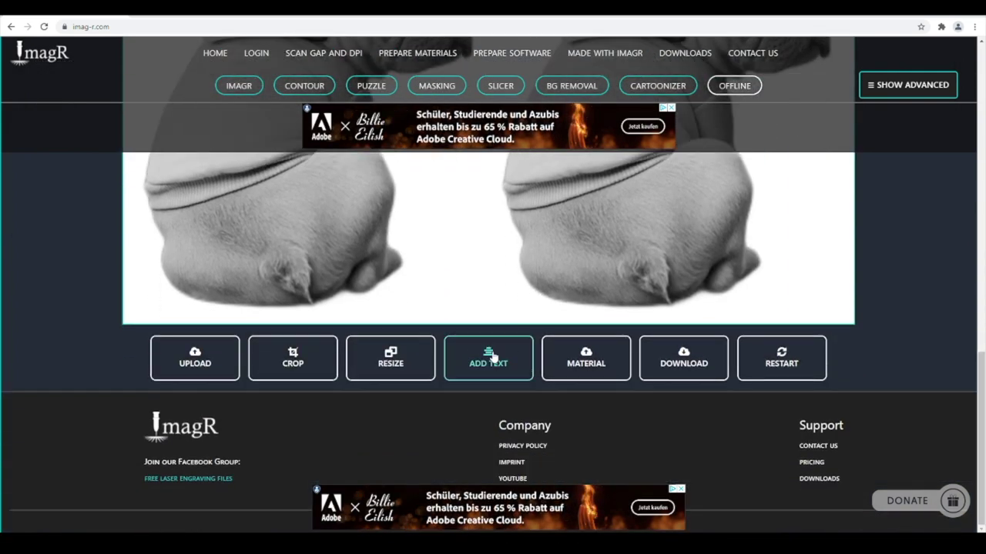
pyautogui.click(588, 364)
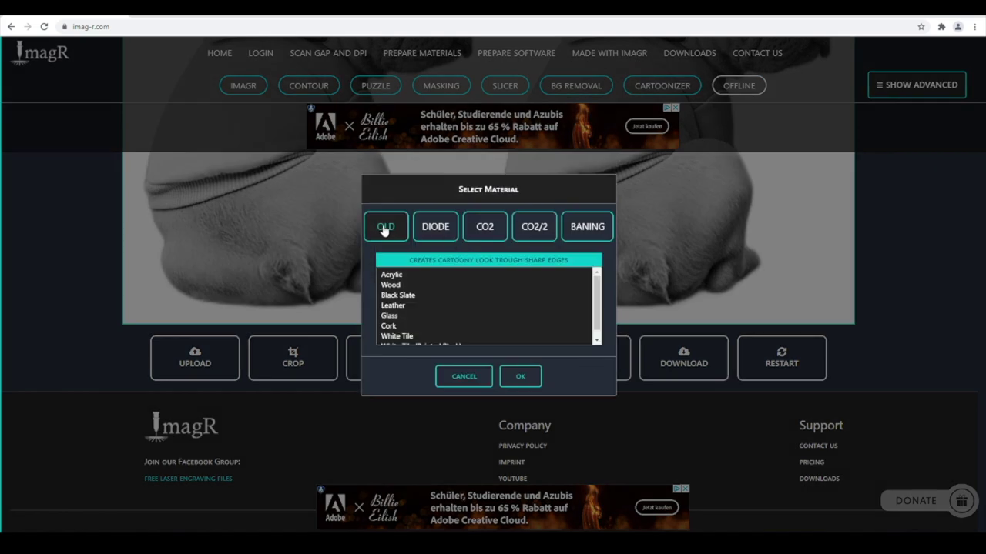
pyautogui.click(583, 231)
pyautogui.click(419, 276)
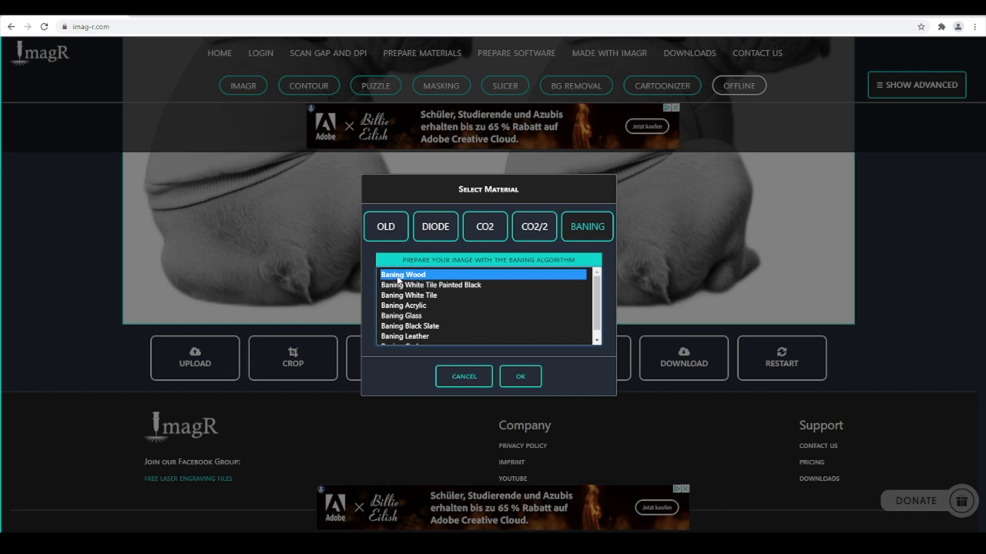
pyautogui.scroll(-1, 445, 326)
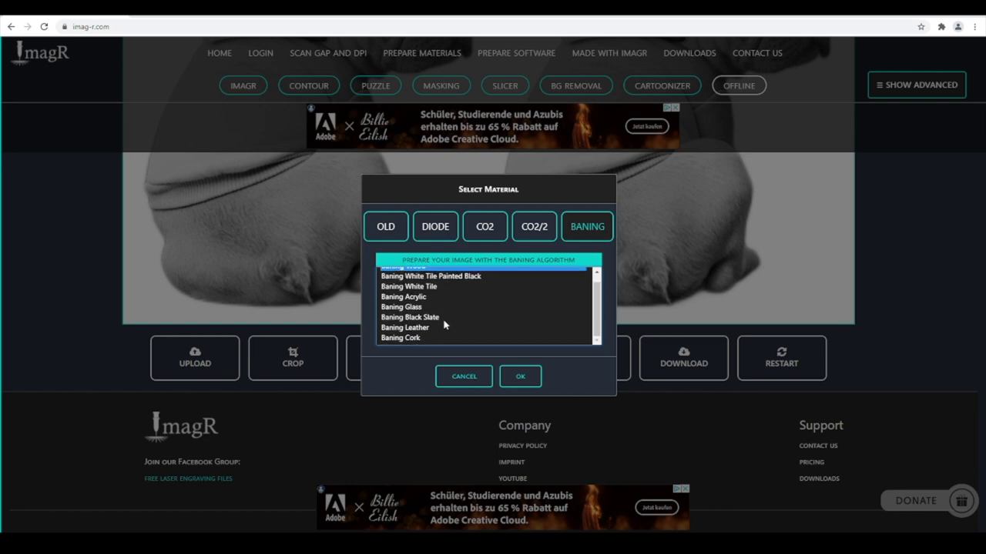
pyautogui.scroll(1, 444, 326)
pyautogui.scroll(-1, 423, 319)
pyautogui.scroll(1, 419, 312)
pyautogui.click(520, 379)
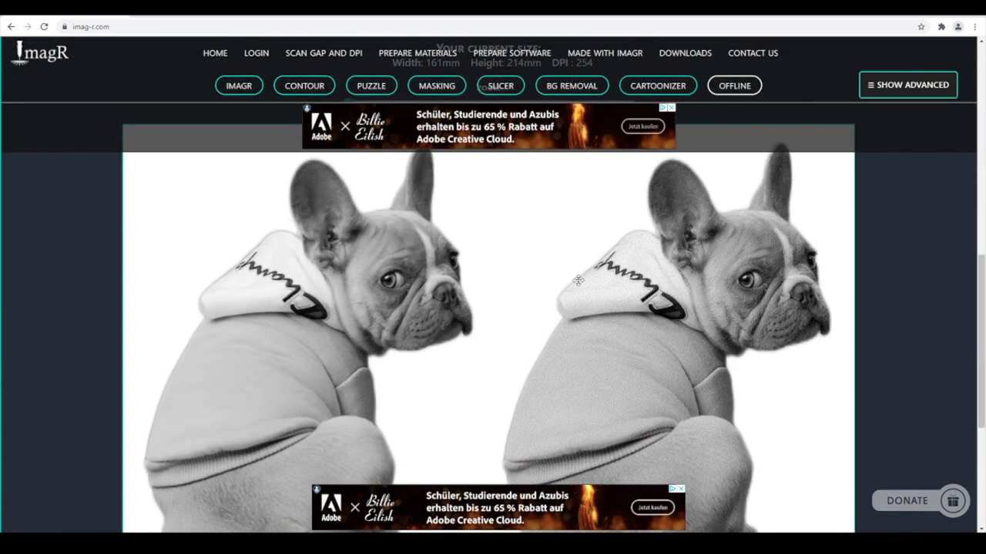
# Zoom the preview to maximum to compare the dithered dog with the original.
pyautogui.scroll(1, 627, 255)
pyautogui.rightClick(625, 256)
pyautogui.click(493, 198)
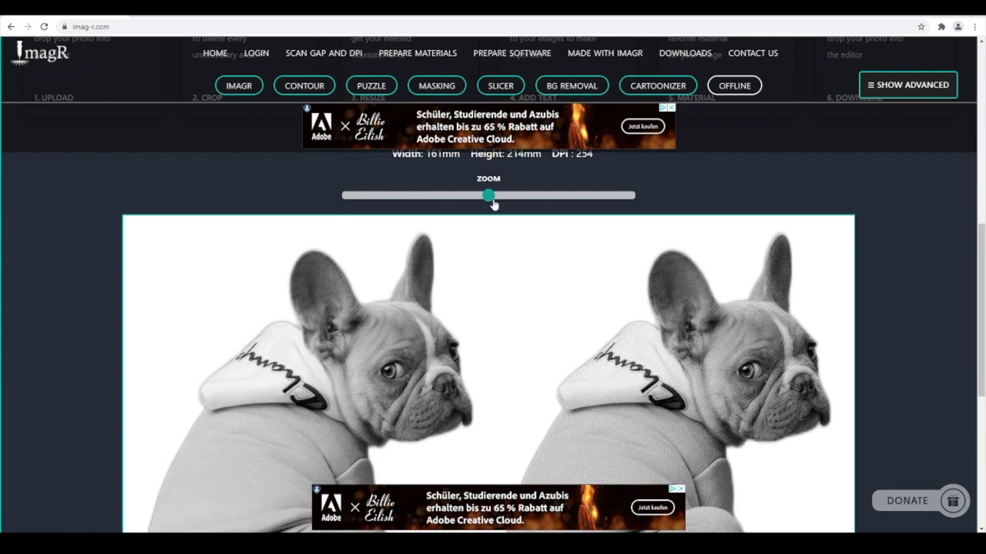
pyautogui.click(532, 198)
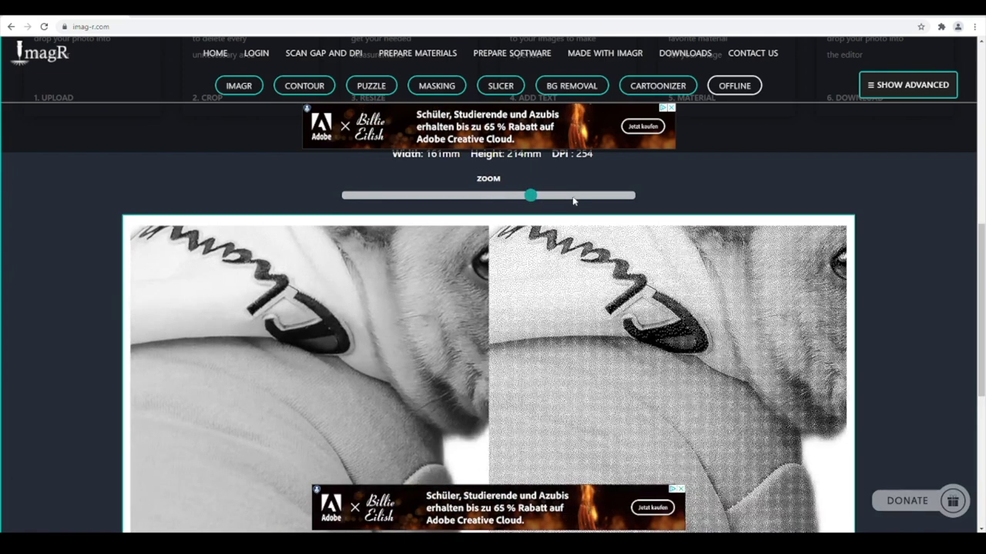
pyautogui.moveTo(577, 198); pyautogui.dragTo(656, 197)
pyautogui.scroll(1, 641, 318)
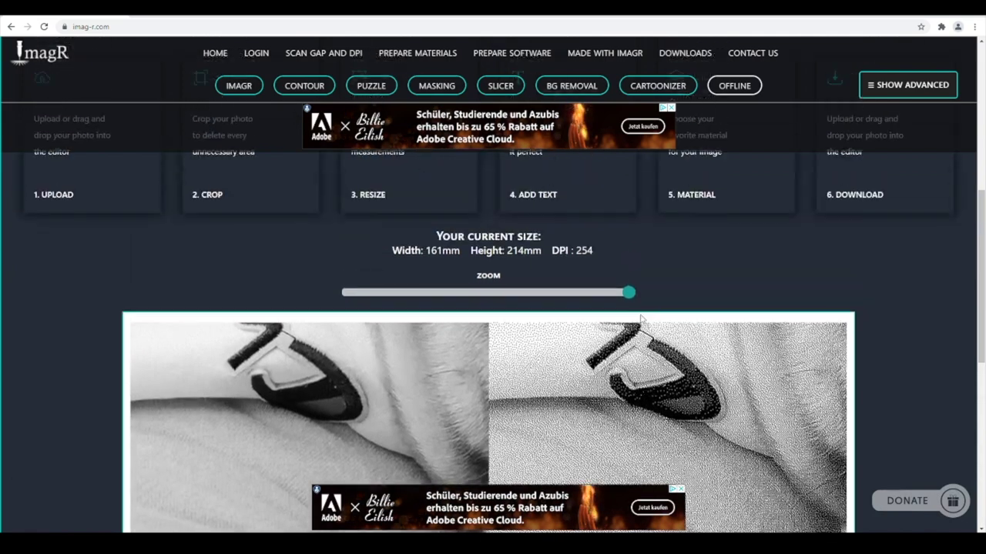
pyautogui.scroll(-4, 640, 318)
pyautogui.click(668, 359)
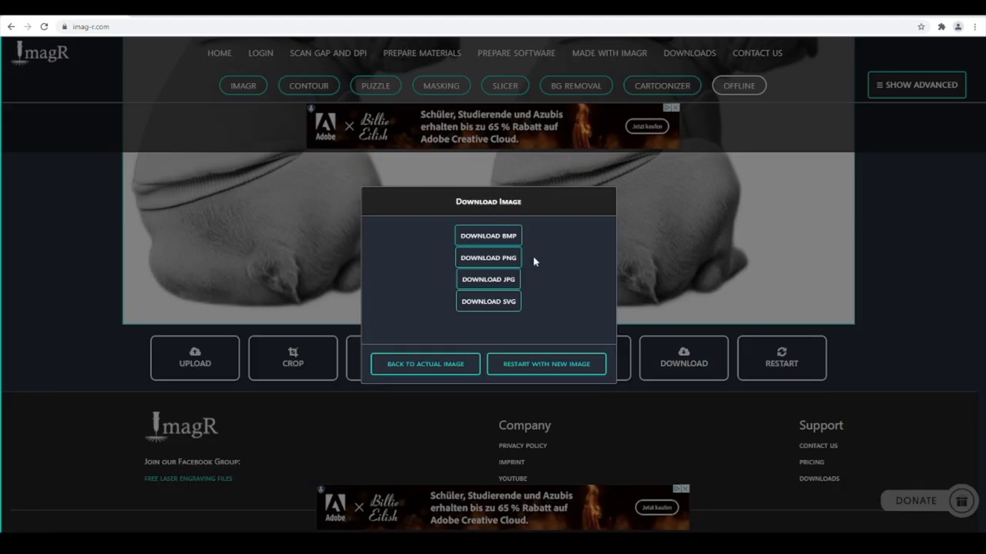
# Download the dithered dog as BMP and PNG, then open the BMP file.
pyautogui.click(495, 244)
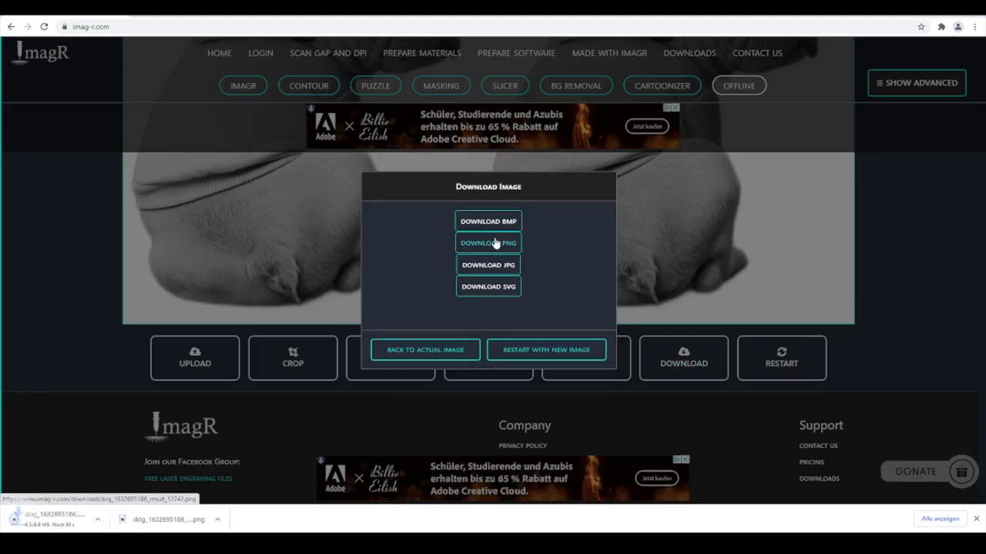
pyautogui.click(496, 243)
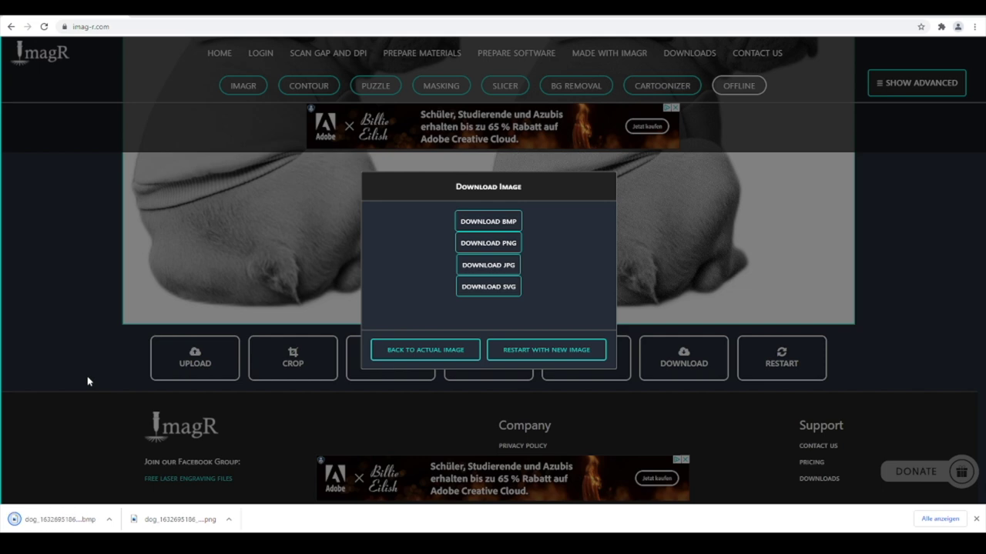
pyautogui.click(52, 520)
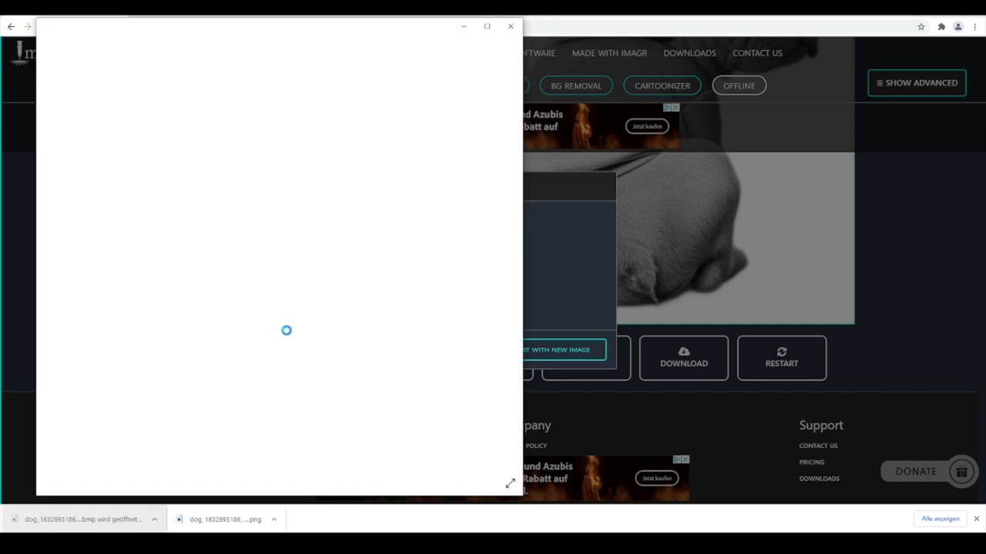
# Maximize the dog BMP in Photos, zoom in on its dot pattern, then zoom back out.
pyautogui.click(487, 26)
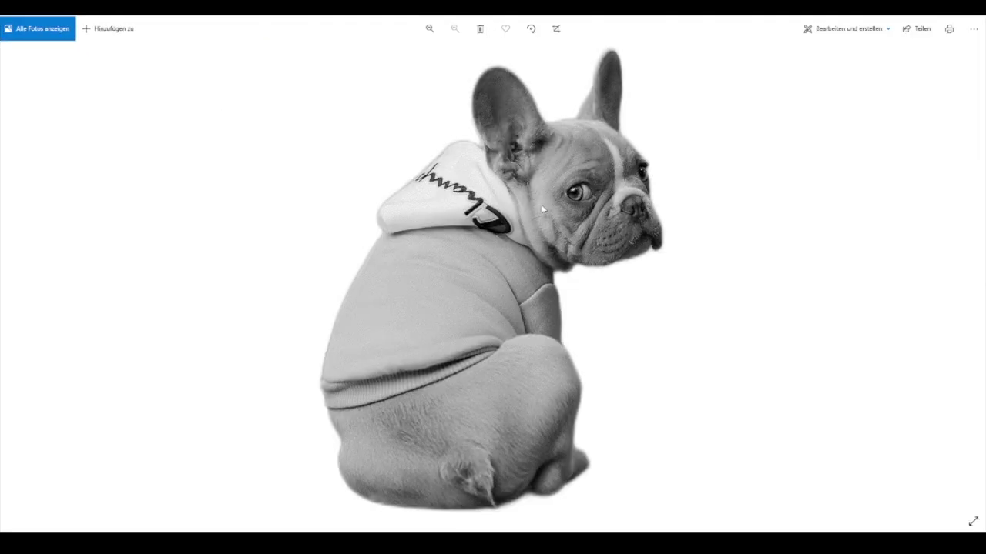
pyautogui.scroll(5, 532, 262)
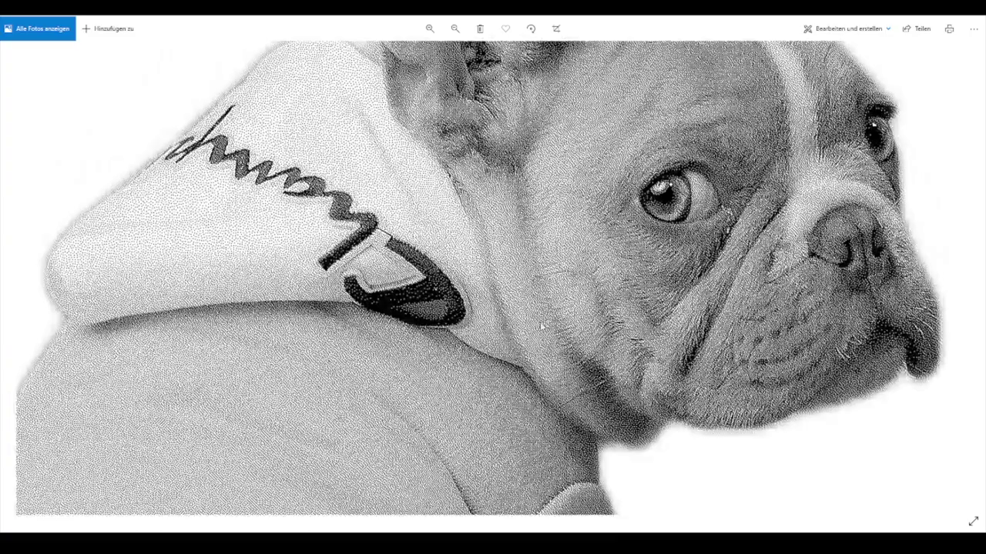
pyautogui.scroll(-5, 540, 322)
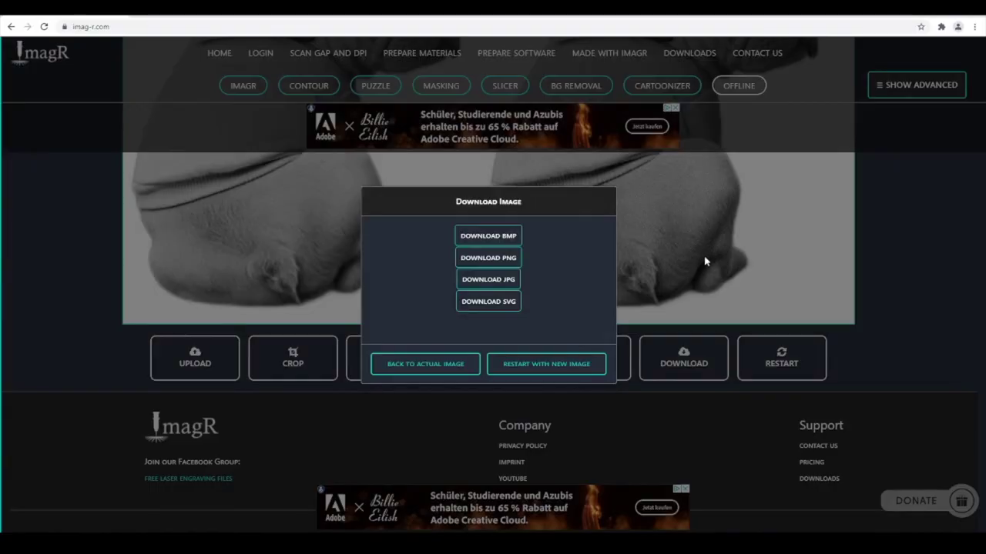
pyautogui.click(704, 262)
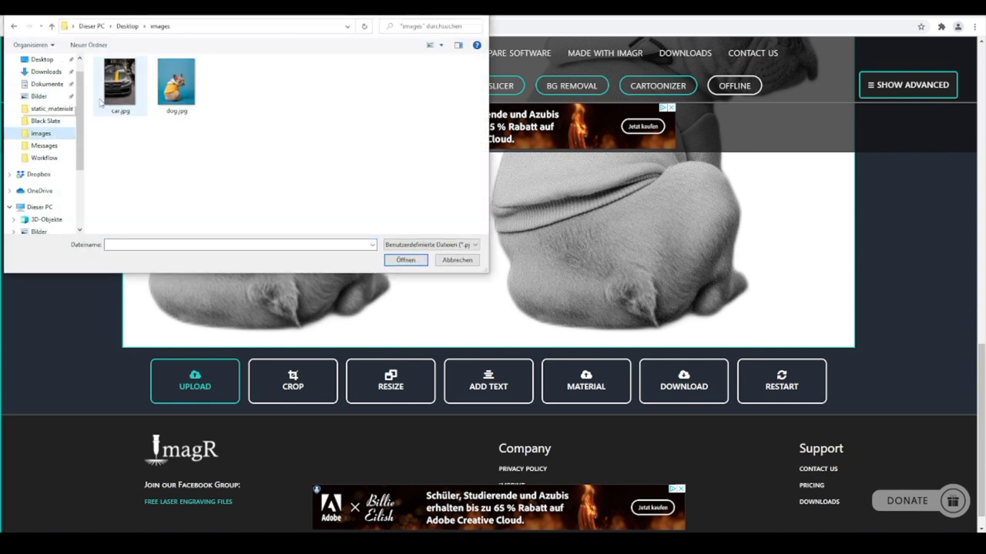
# Pick car.jpg in the Open dialog and load it in place of the dog photo.
pyautogui.click(120, 91)
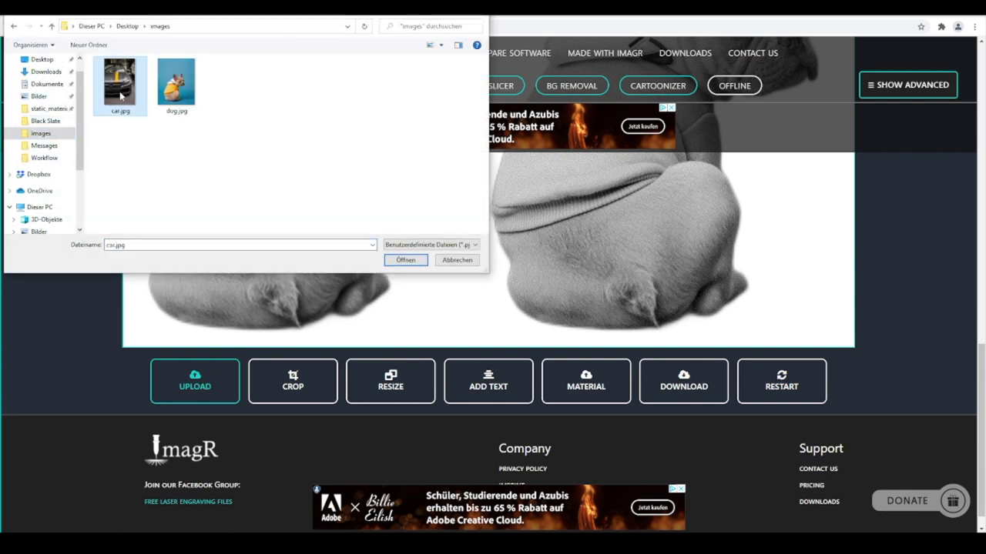
pyautogui.click(402, 261)
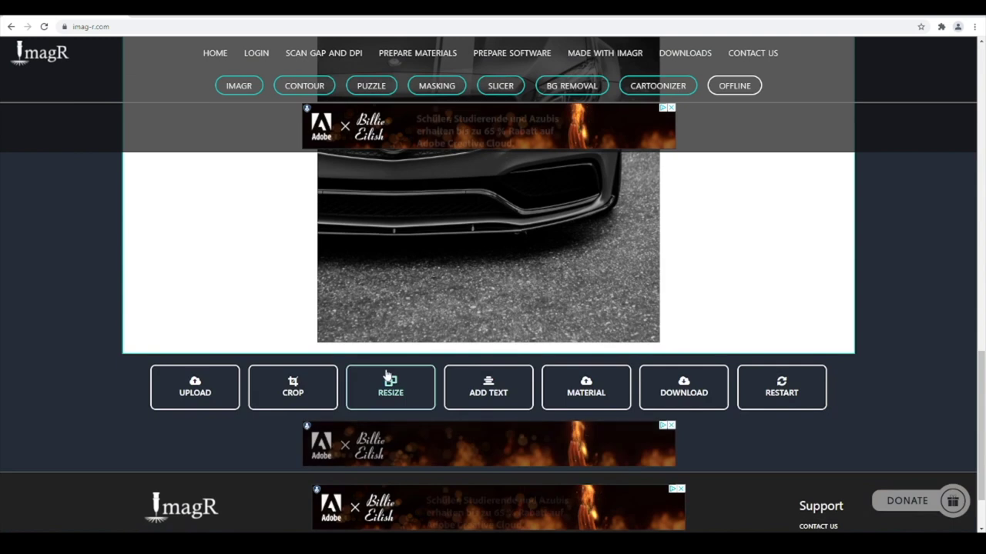
# Resize the car image to 160 mm wide in millimetres at 254 DPI.
pyautogui.click(389, 380)
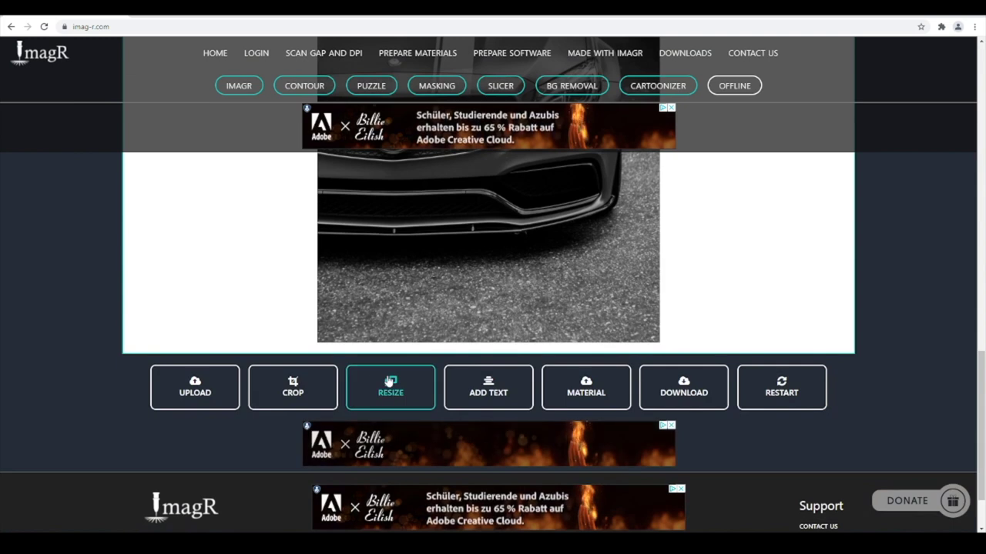
pyautogui.click(452, 217)
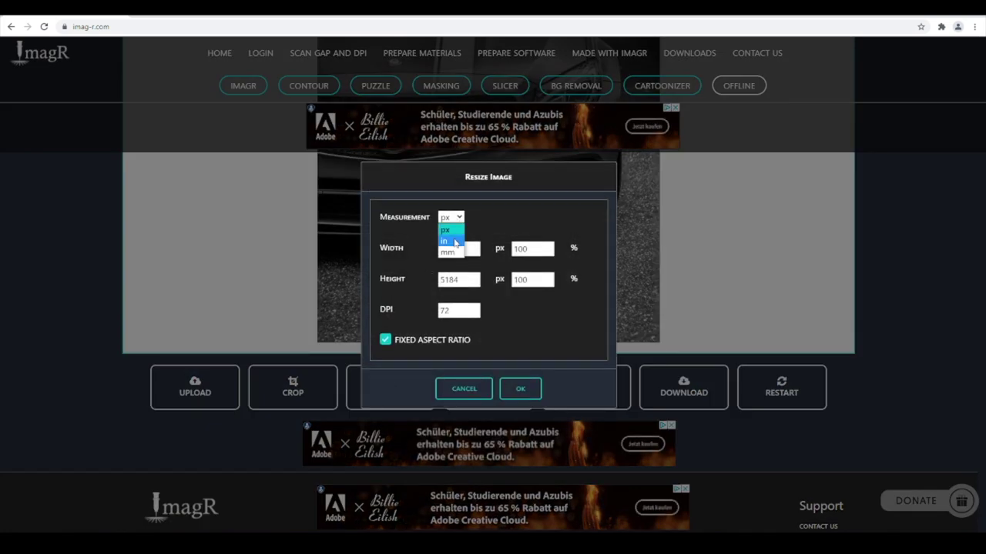
pyautogui.click(448, 253)
pyautogui.moveTo(461, 249); pyautogui.dragTo(435, 252)
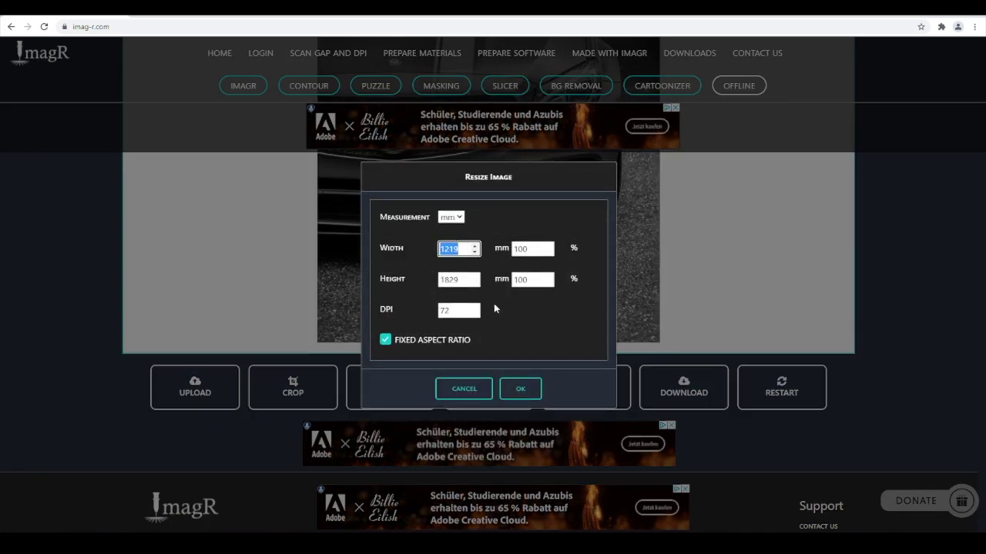
pyautogui.write('160')
pyautogui.press('Tab')
pyautogui.press('Tab')
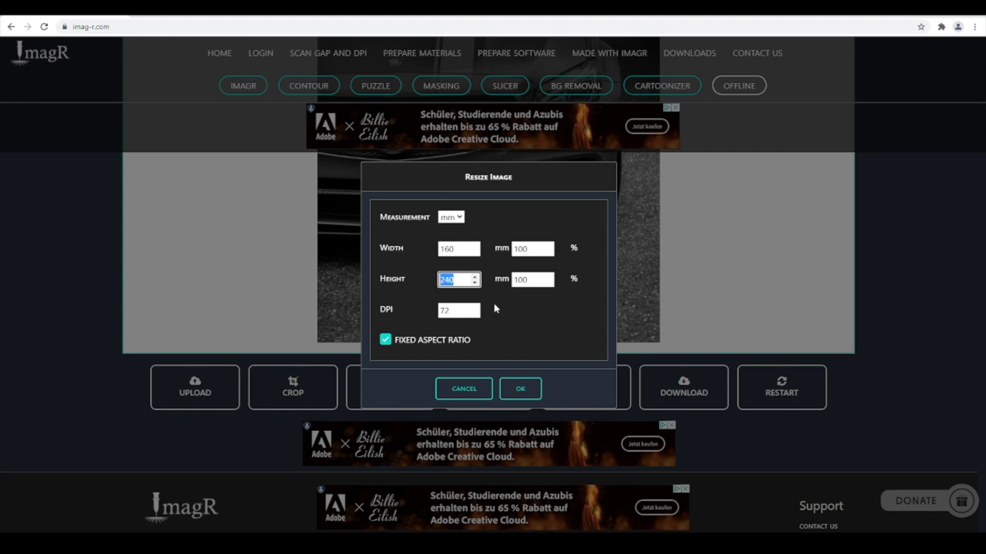
pyautogui.press('Tab')
pyautogui.press('Tab')
pyautogui.write('25')
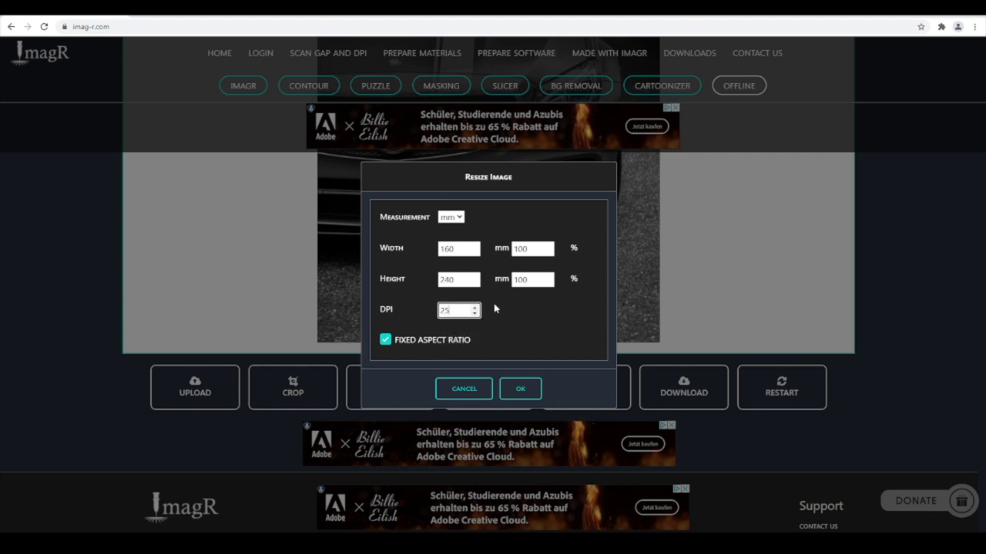
pyautogui.write('4')
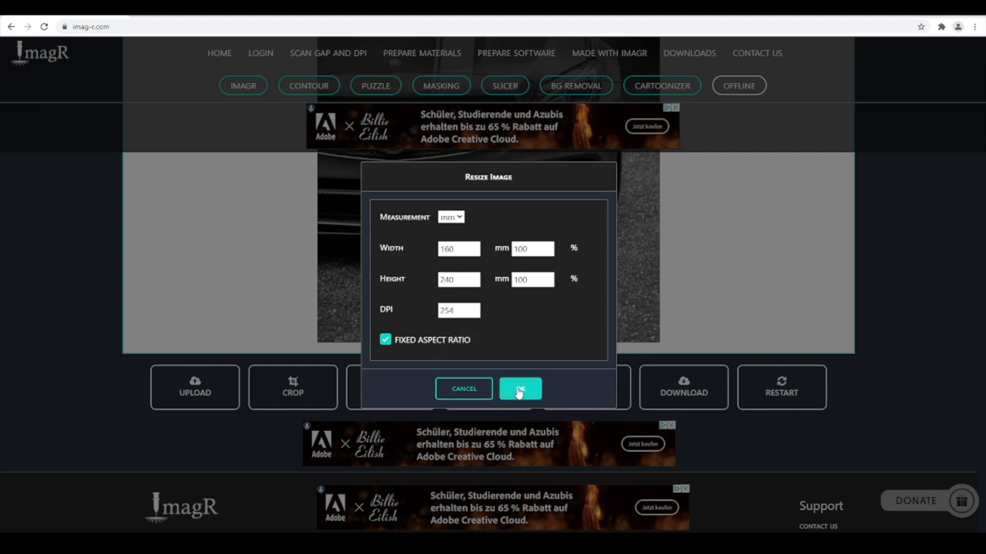
pyautogui.click(520, 390)
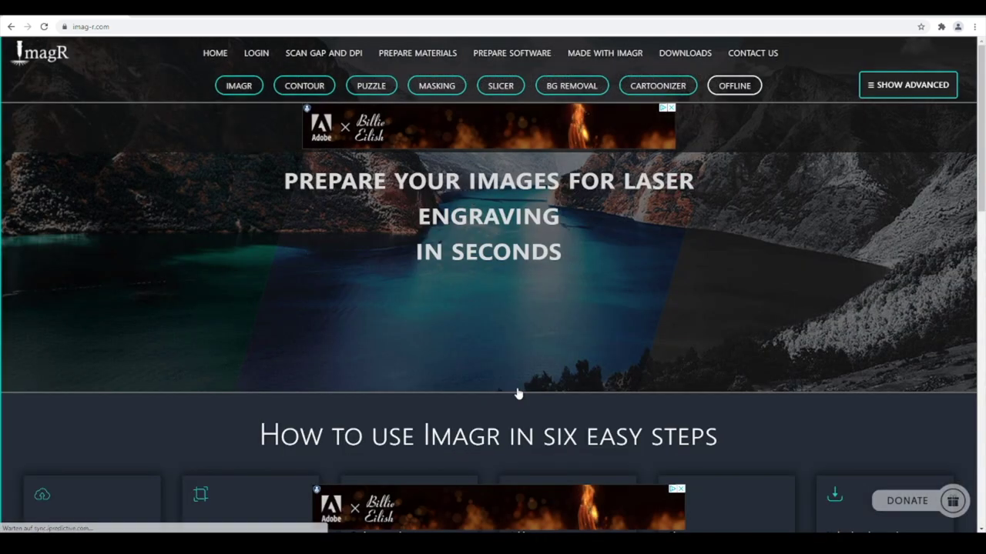
pyautogui.scroll(1, 563, 262)
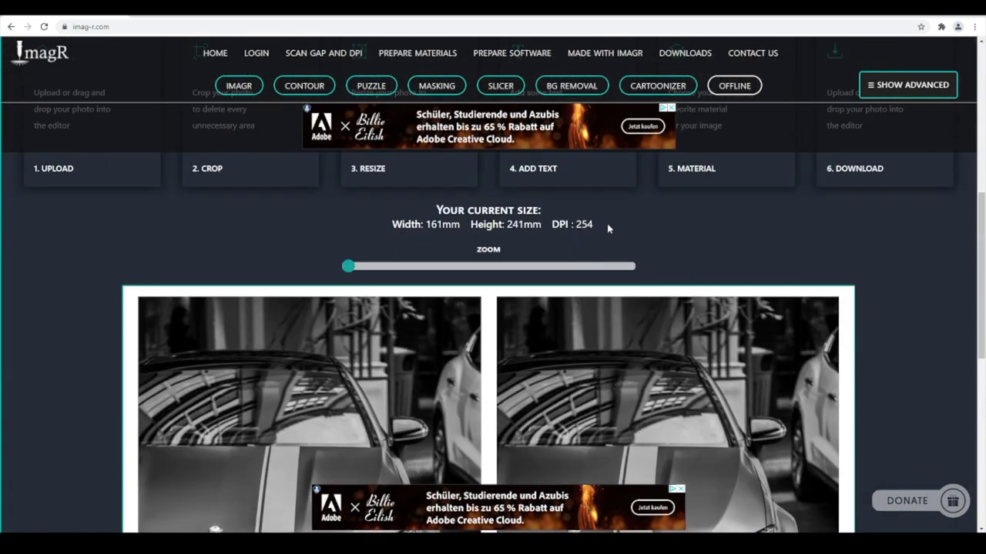
# Check the car's size readout of 161 × 241 mm at 254 DPI.
pyautogui.moveTo(595, 224); pyautogui.dragTo(400, 224)
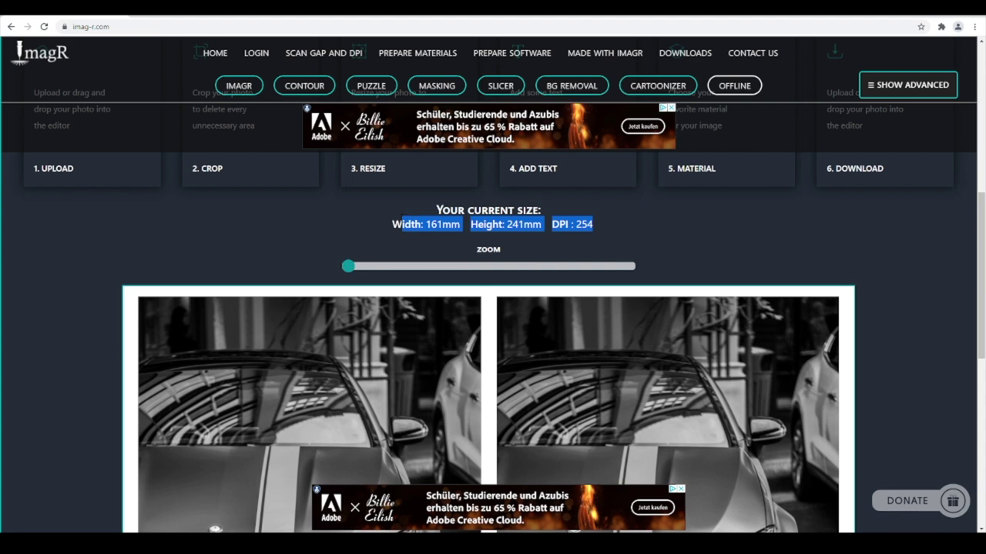
pyautogui.click(370, 231)
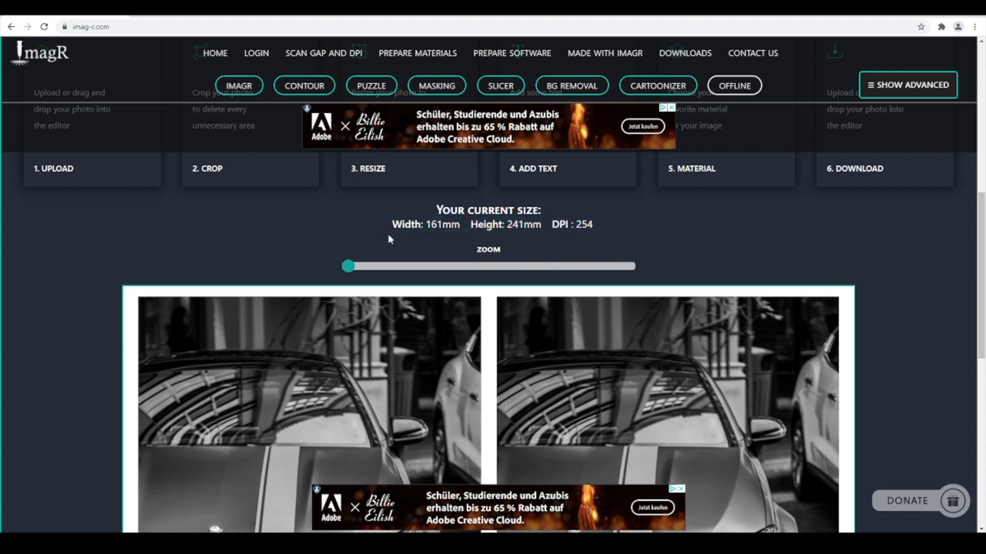
pyautogui.scroll(-5, 389, 238)
pyautogui.scroll(-3, 388, 235)
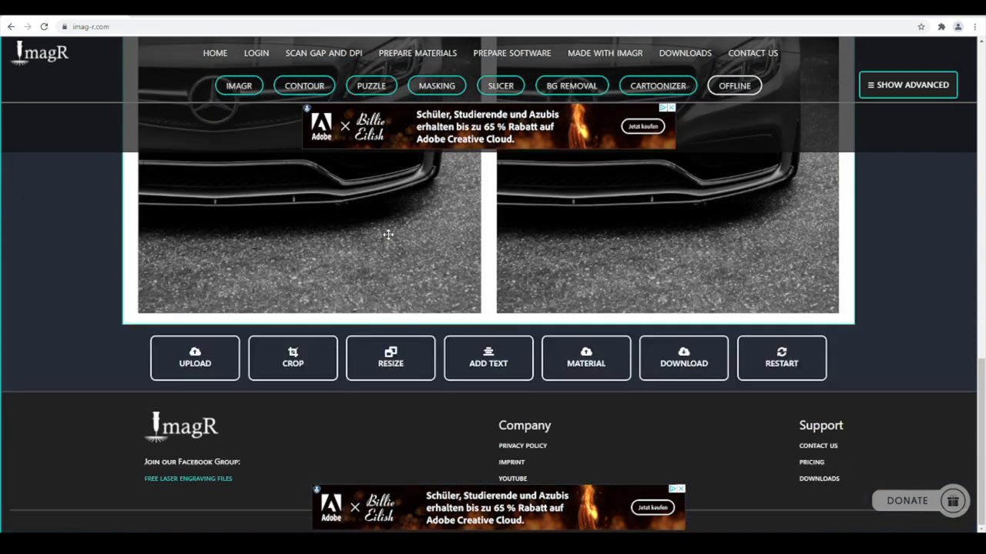
# Choose the CO2/2 Wood material preset and apply it to the car.
pyautogui.click(559, 376)
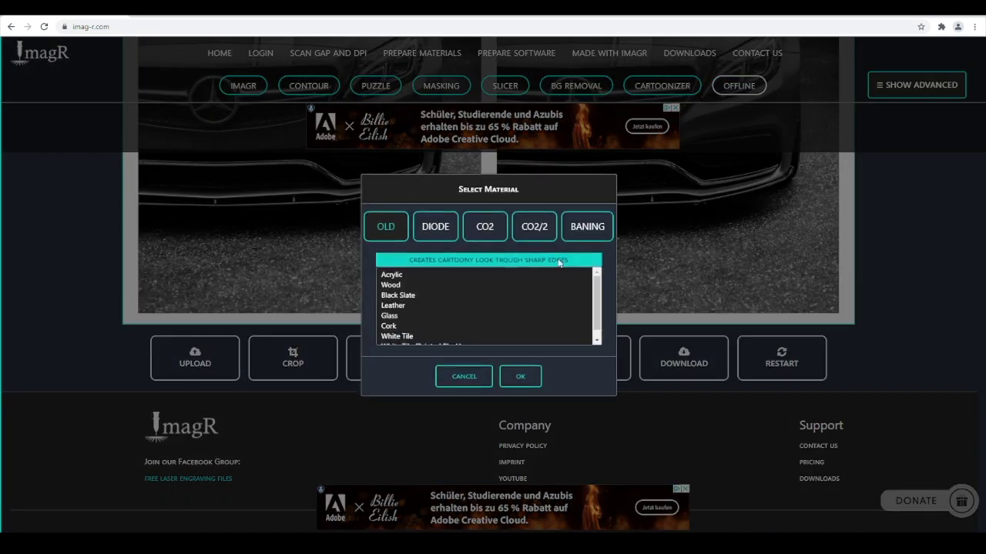
pyautogui.click(539, 234)
pyautogui.click(406, 277)
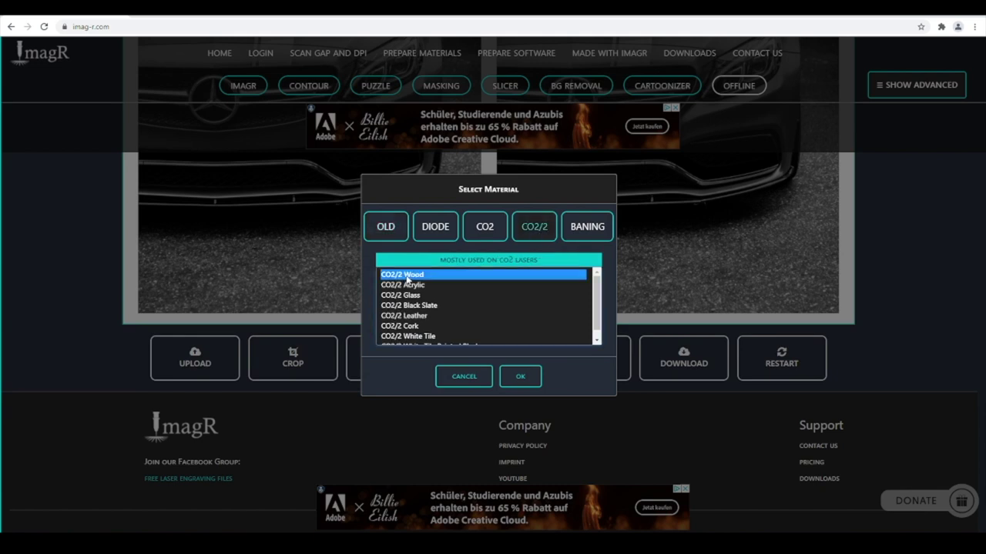
pyautogui.click(532, 384)
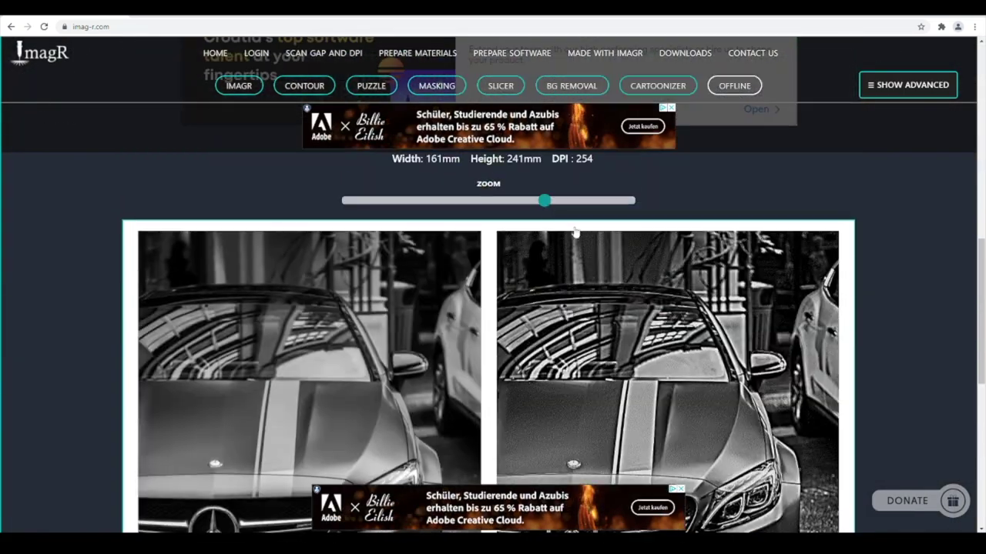
# Download the dithered car as car3335.bmp and car3335.png.
pyautogui.scroll(-3, 636, 324)
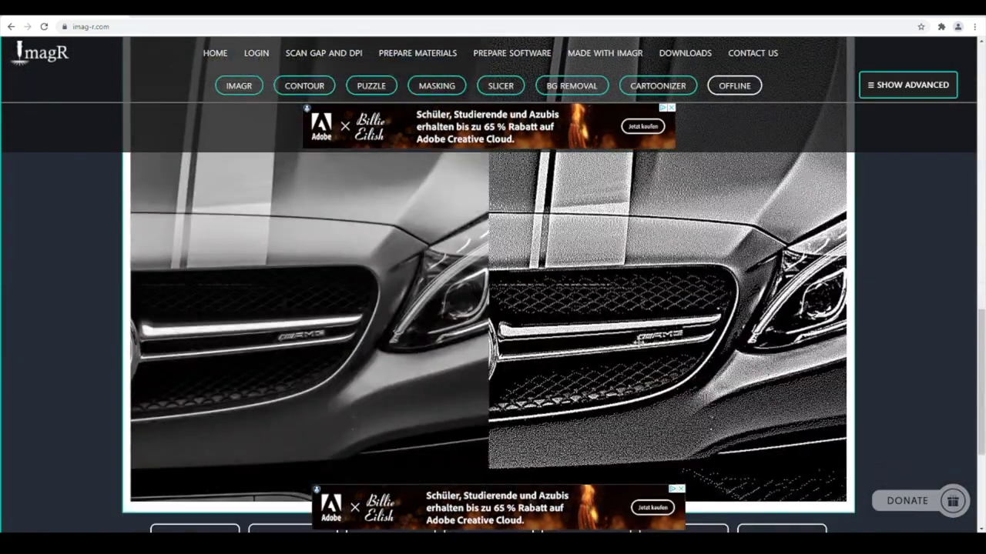
pyautogui.scroll(-1, 667, 403)
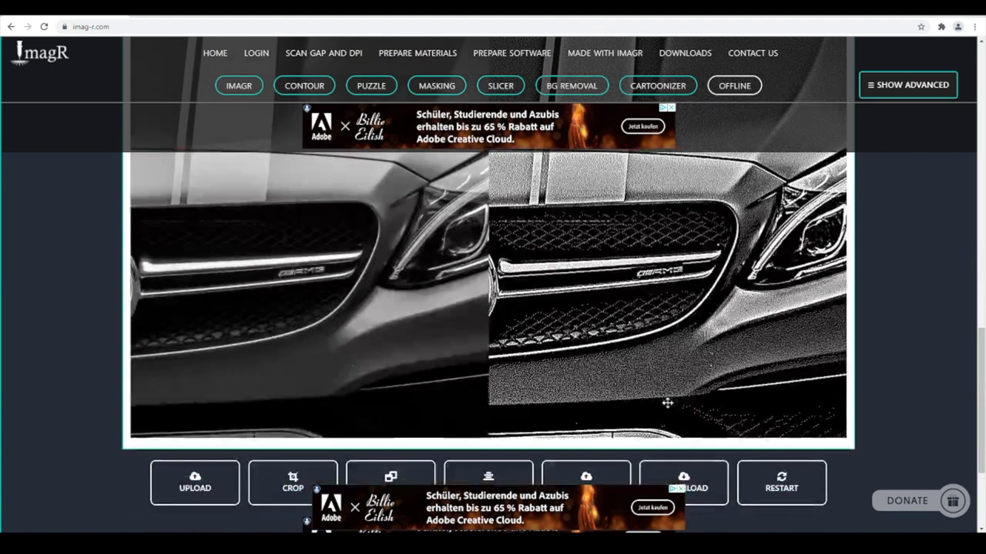
pyautogui.scroll(-2, 678, 362)
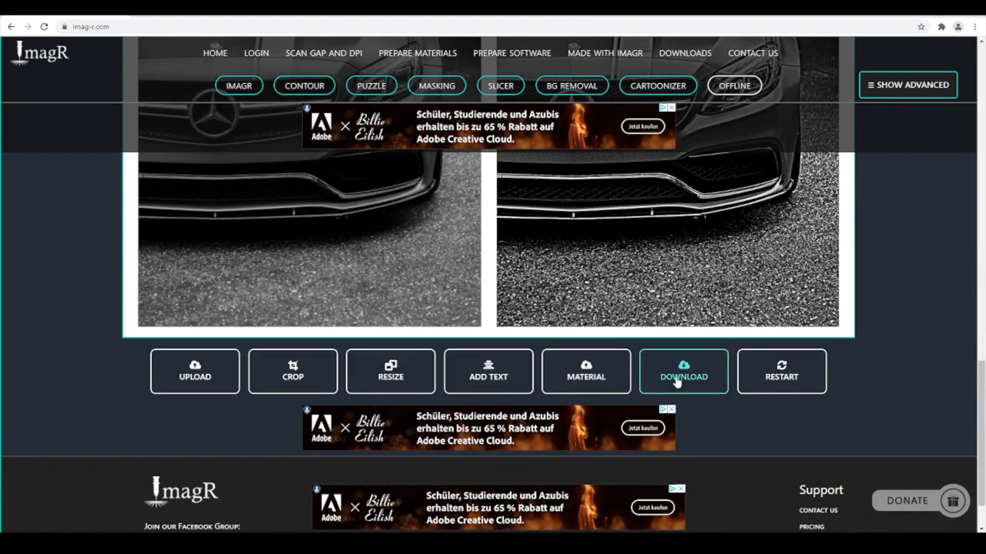
pyautogui.click(678, 378)
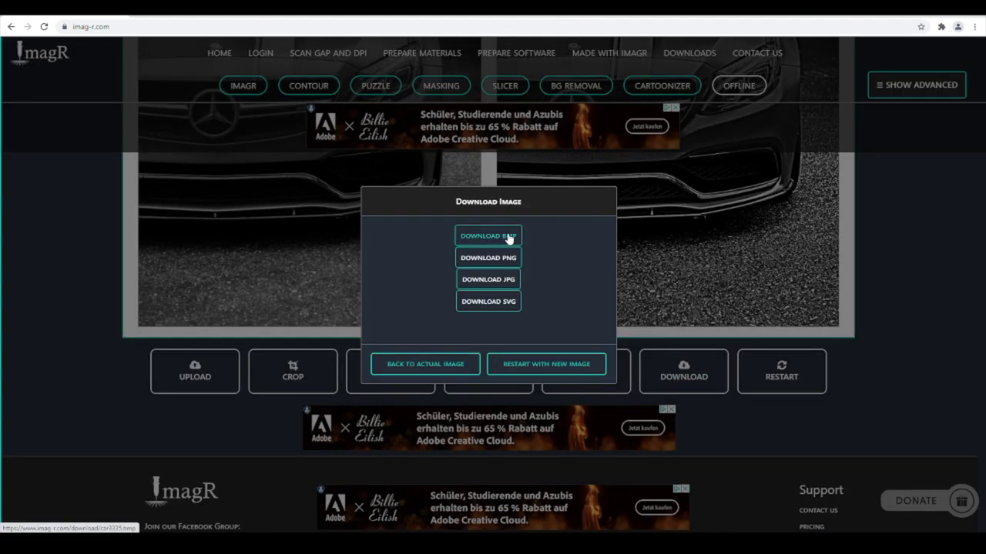
pyautogui.click(456, 242)
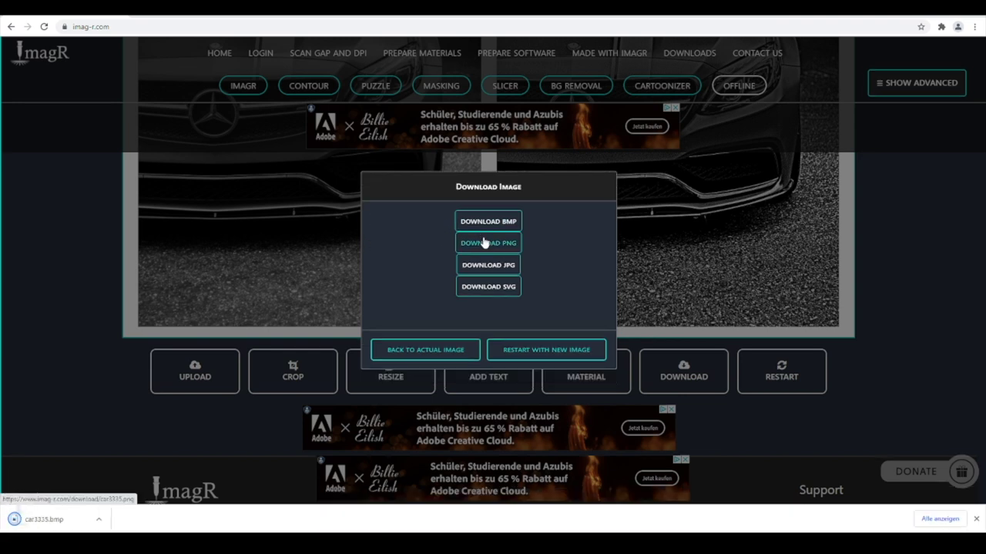
pyautogui.click(486, 242)
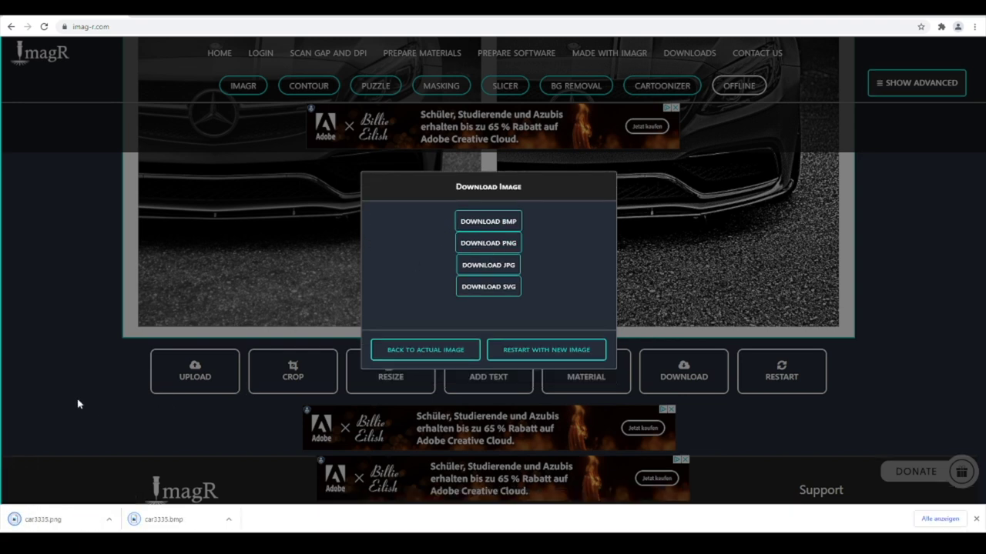
# Open the downloaded car image to inspect the dithered result.
pyautogui.click(88, 427)
pyautogui.click(169, 521)
pyautogui.scroll(6, 454, 305)
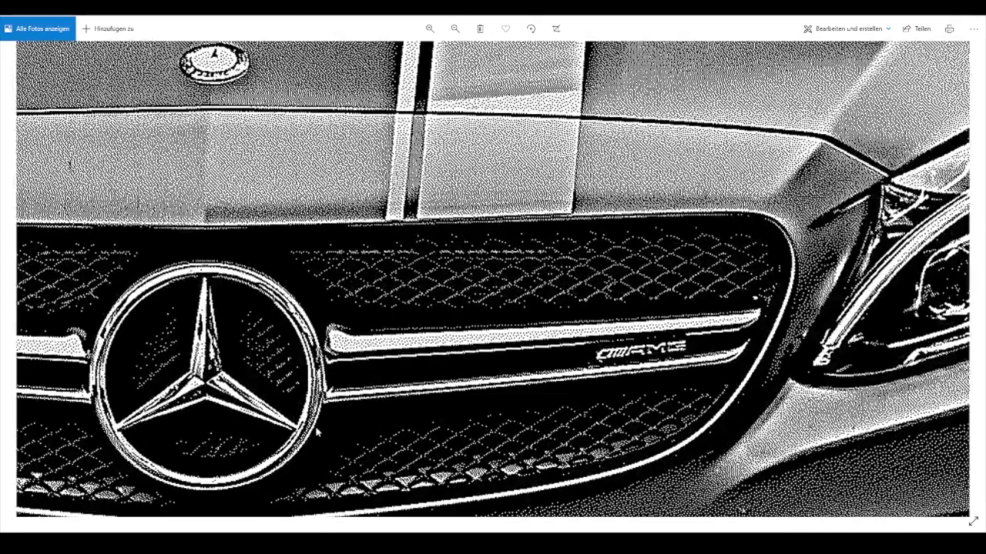
pyautogui.scroll(-3, 318, 428)
pyautogui.scroll(-4, 317, 434)
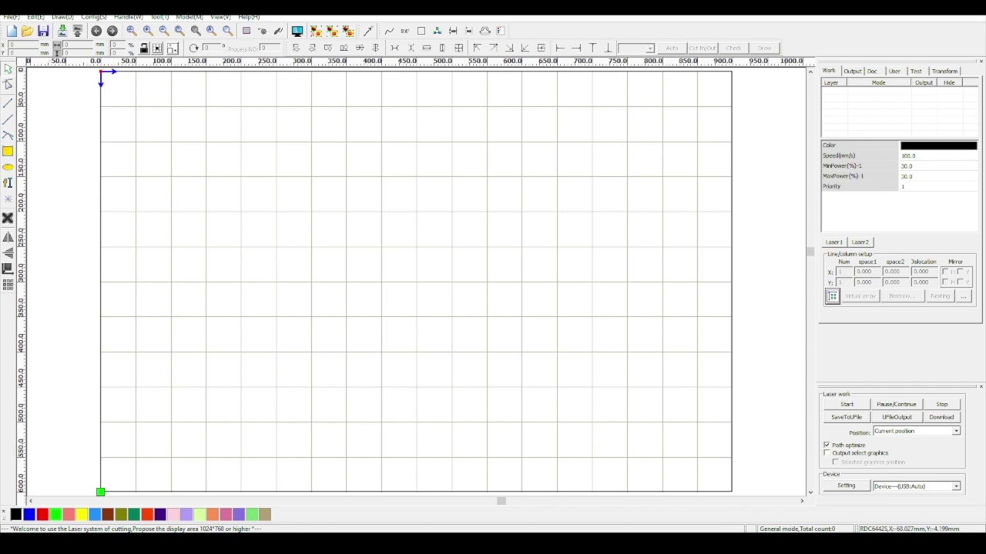
pyautogui.click(10, 16)
pyautogui.click(37, 80)
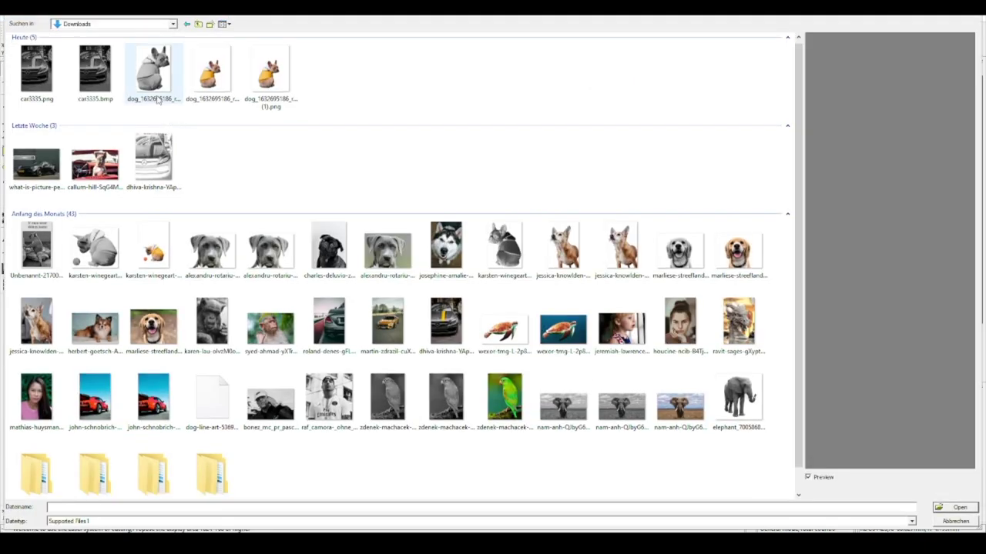
pyautogui.click(154, 77)
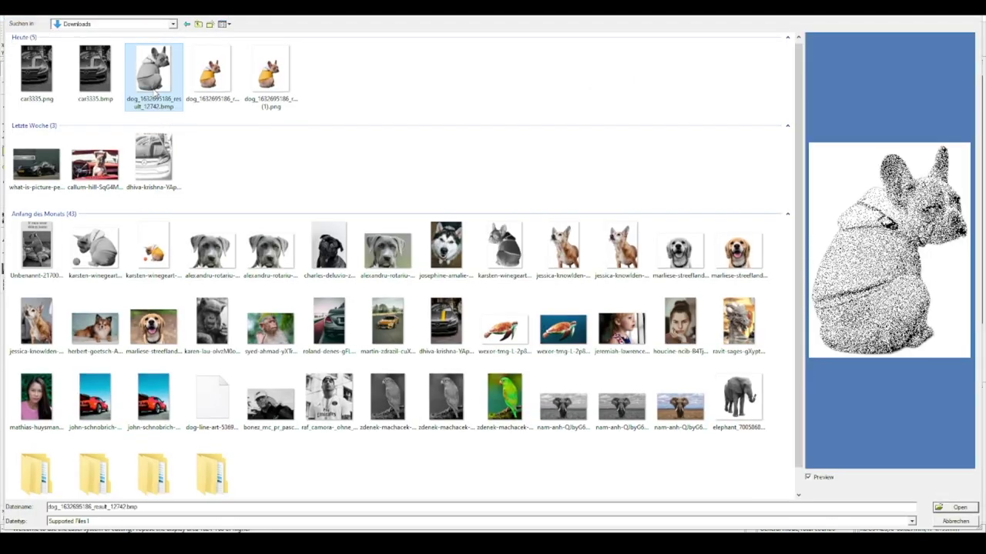
pyautogui.click(956, 510)
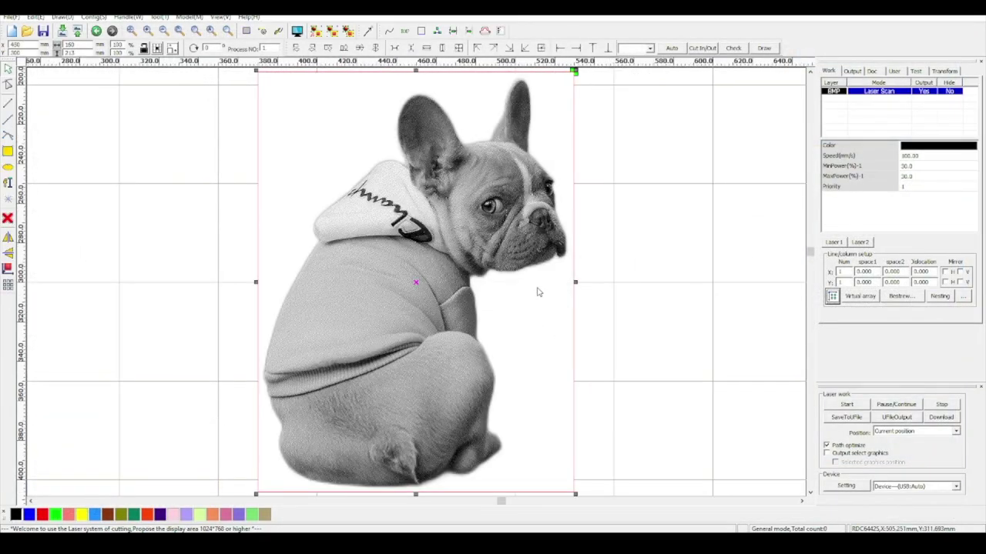
pyautogui.click(628, 263)
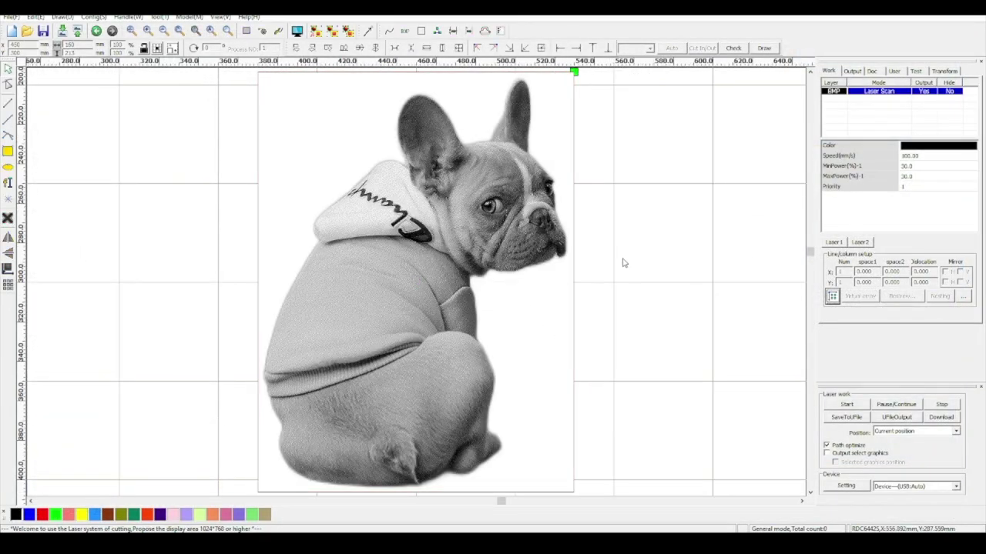
pyautogui.scroll(-2, 624, 263)
# Draw a 164.264 × 216.813 mm rectangle framing the dog image.
pyautogui.click(8, 152)
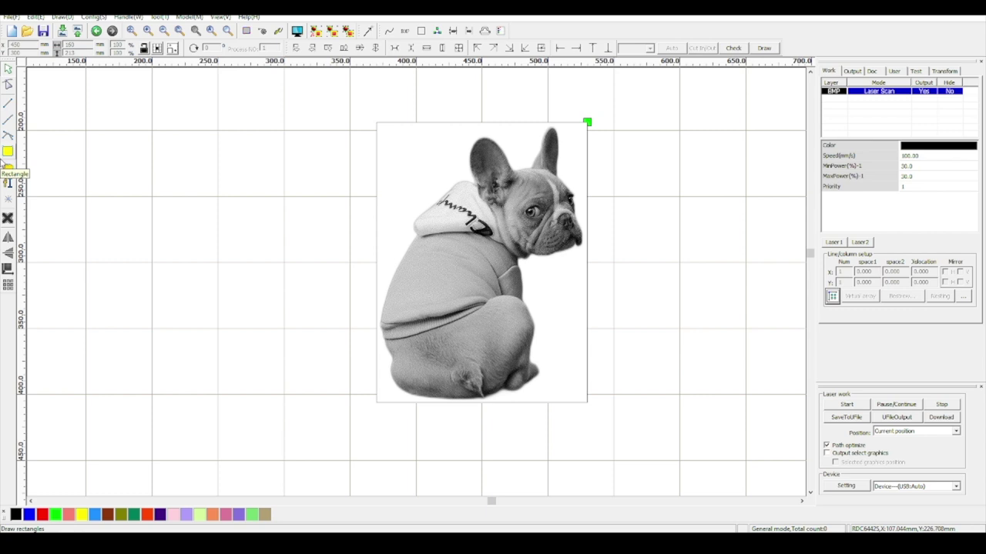
pyautogui.moveTo(376, 121); pyautogui.dragTo(590, 404)
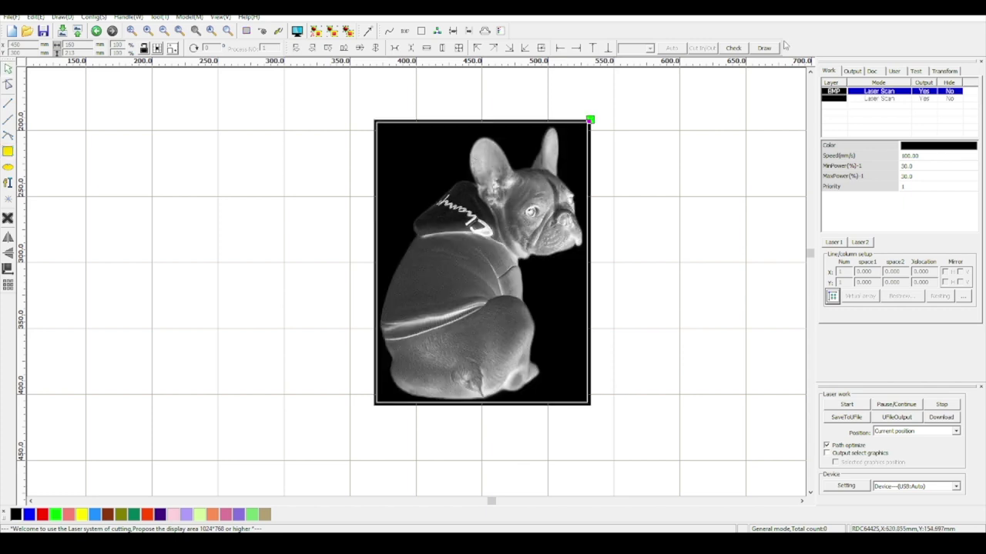
pyautogui.click(592, 194)
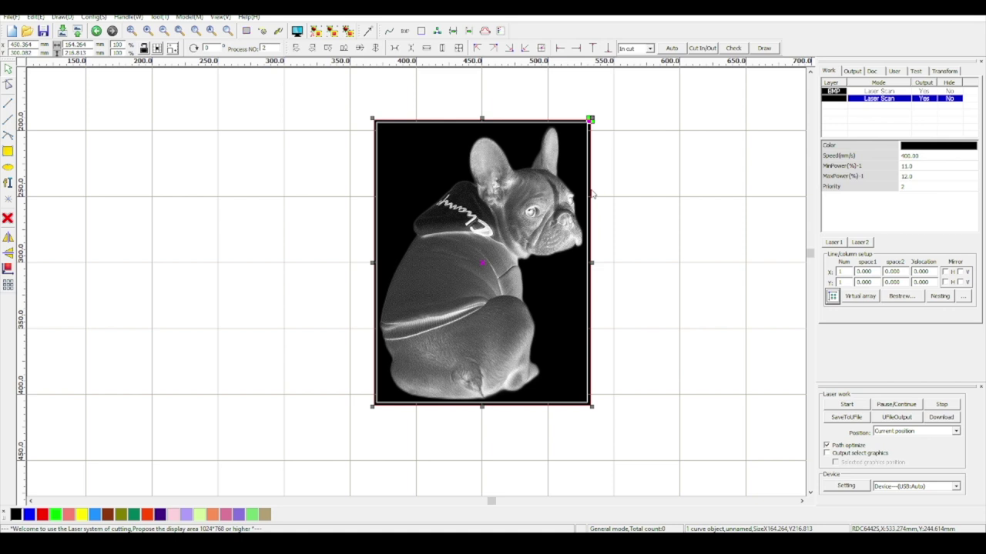
# Set the rectangle's layer to Cut and centre it on the page.
pyautogui.doubleClick(873, 101)
pyautogui.click(455, 233)
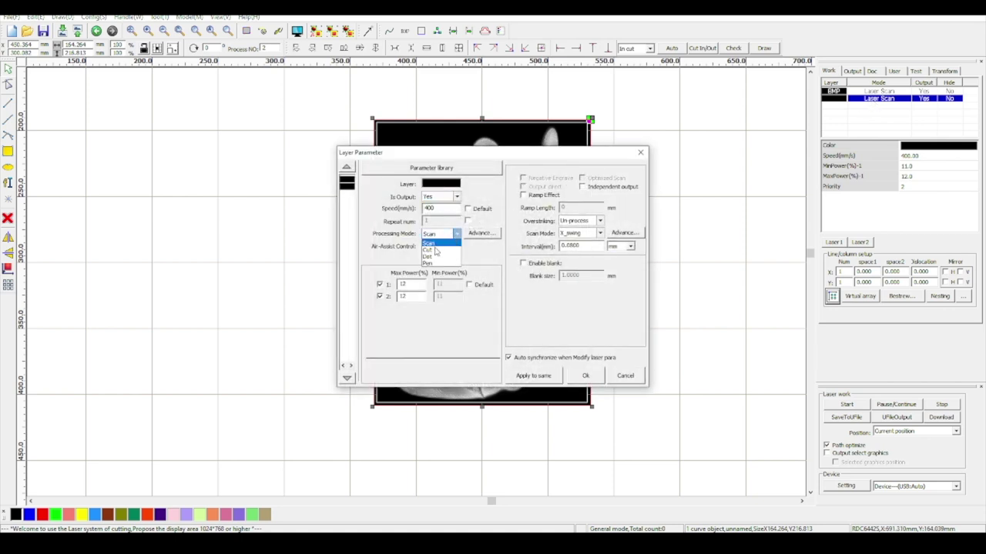
pyautogui.click(435, 250)
pyautogui.click(585, 377)
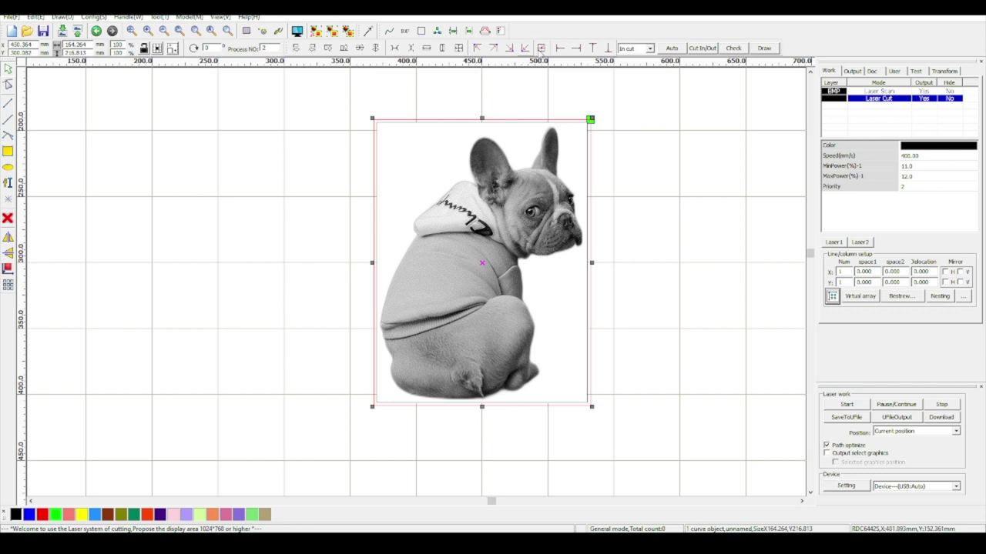
pyautogui.click(541, 48)
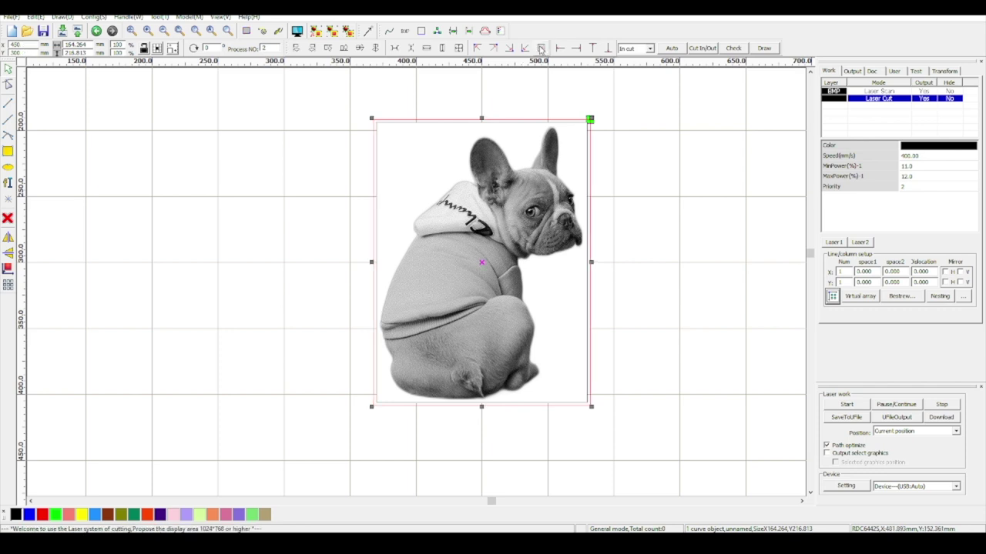
# Open the dog BMP layer's parameters and confirm the 0.1 mm scan interval.
pyautogui.click(544, 106)
pyautogui.click(568, 157)
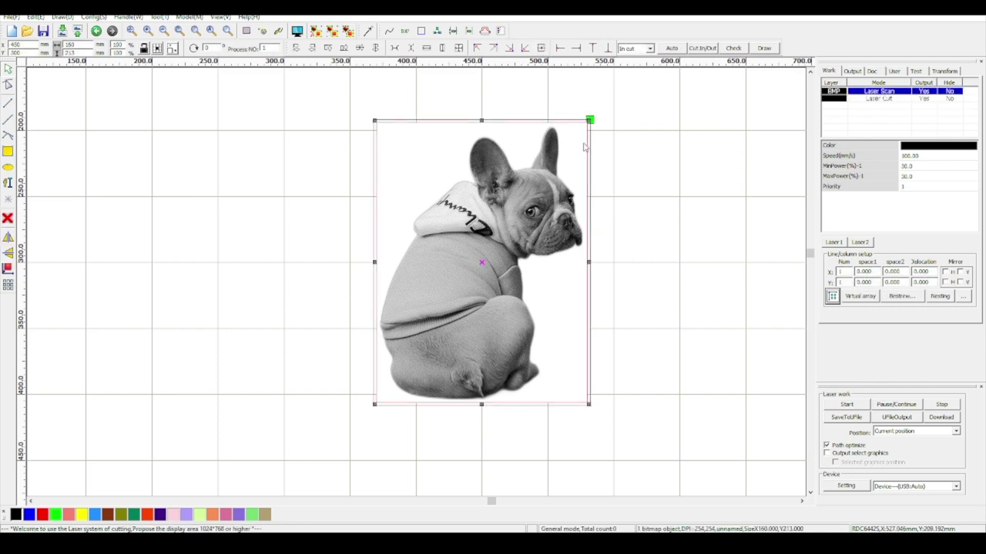
pyautogui.doubleClick(866, 93)
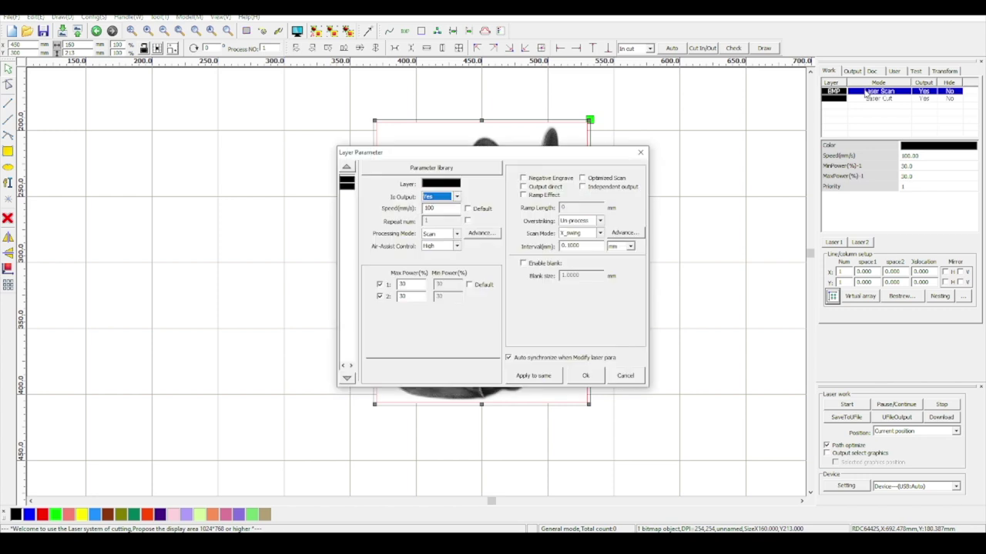
pyautogui.moveTo(597, 244); pyautogui.dragTo(536, 248)
pyautogui.click(585, 377)
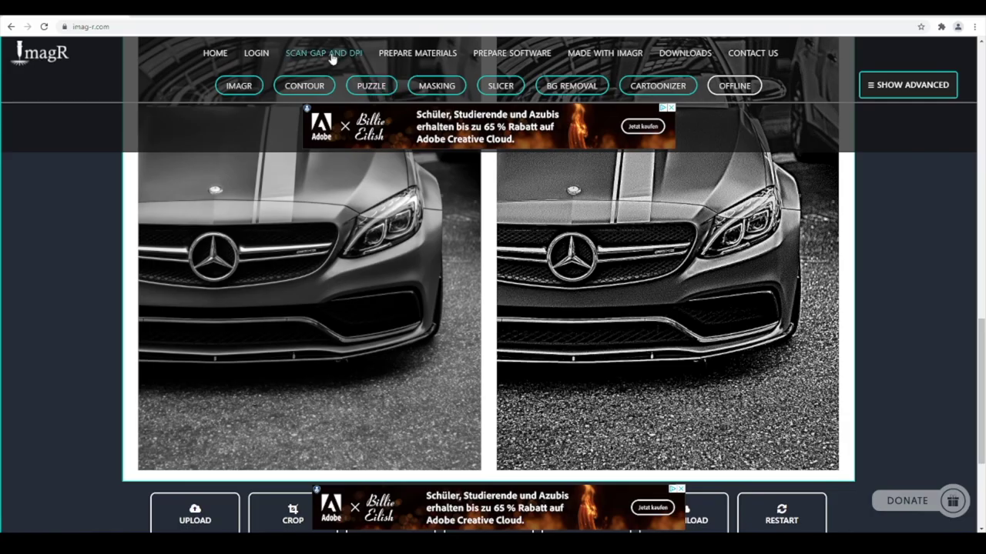
# Open the Scan Gap and DPI guide and mark the 0.10 mm / 254 DPI row.
pyautogui.click(331, 58)
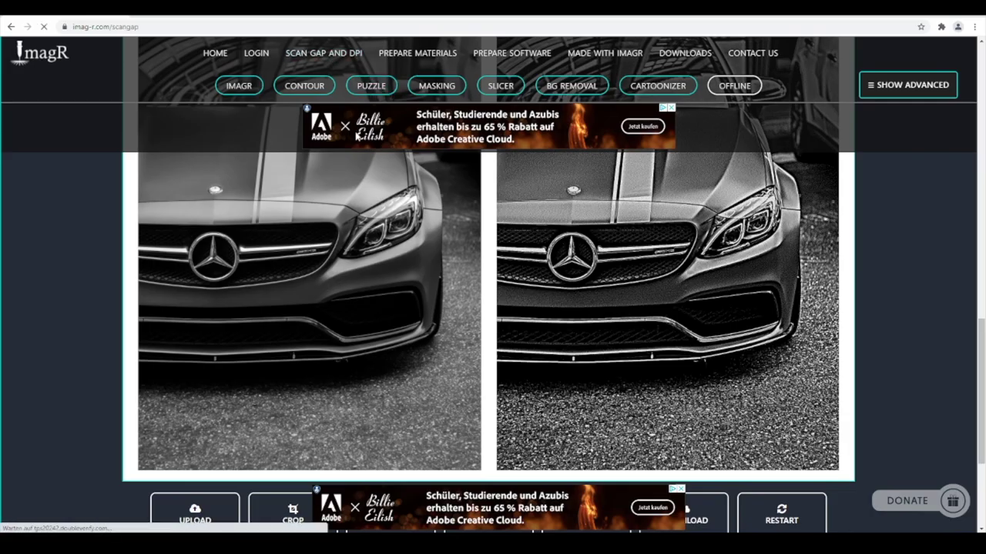
pyautogui.scroll(-4, 436, 310)
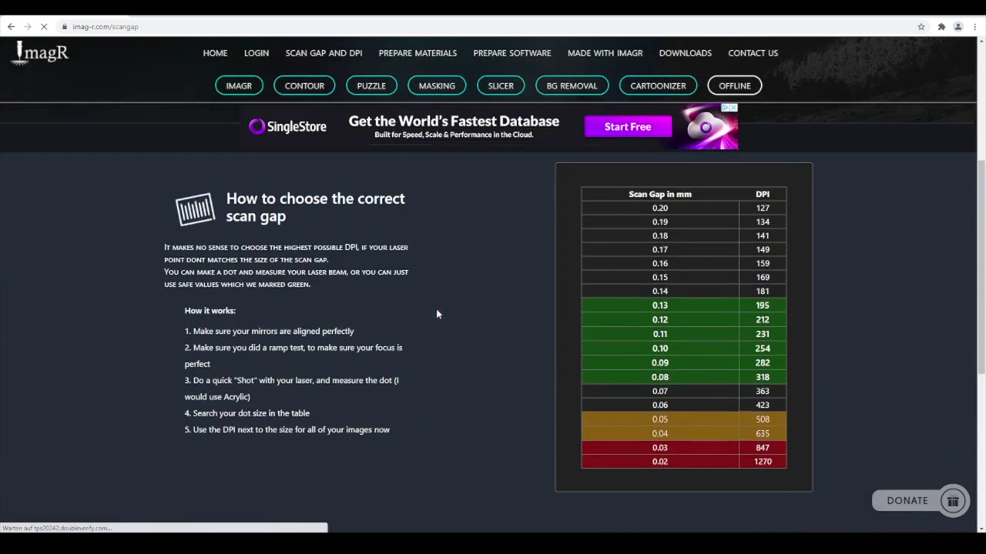
pyautogui.moveTo(677, 343); pyautogui.dragTo(778, 342)
pyautogui.scroll(-1, 699, 352)
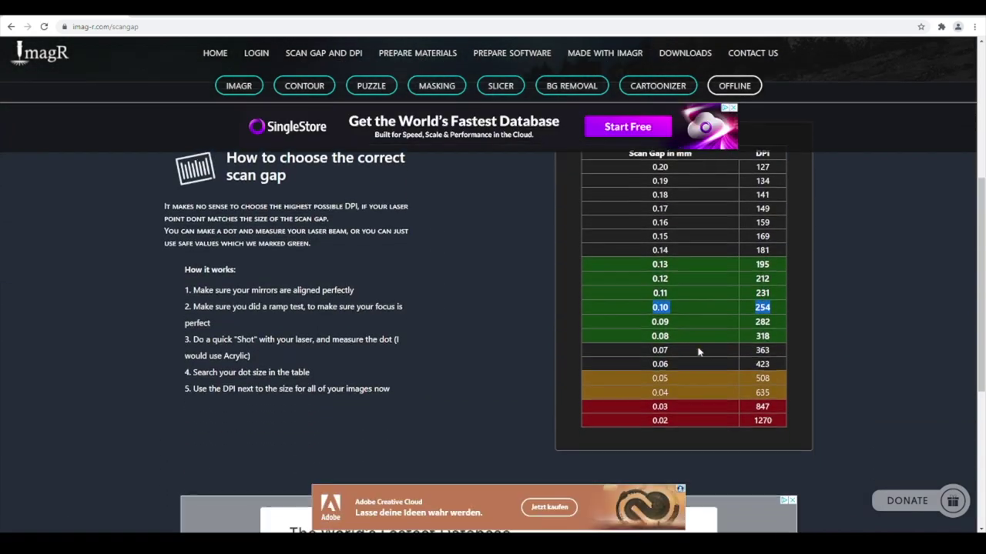
pyautogui.keyDown('ctrl'); pyautogui.scroll(5, 785, 323); pyautogui.keyUp('ctrl')
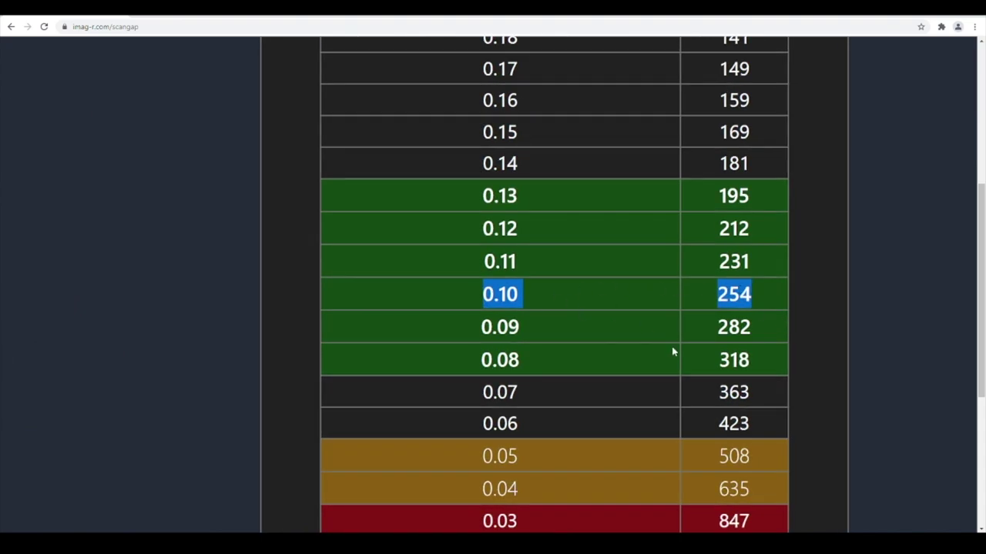
pyautogui.keyDown('ctrl'); pyautogui.scroll(-5, 701, 360); pyautogui.keyUp('ctrl')
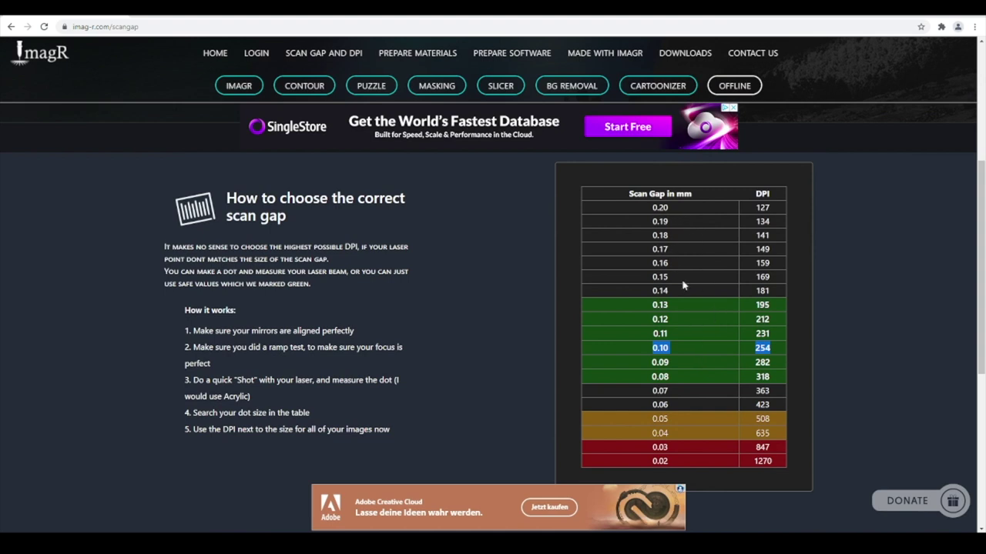
pyautogui.click(470, 332)
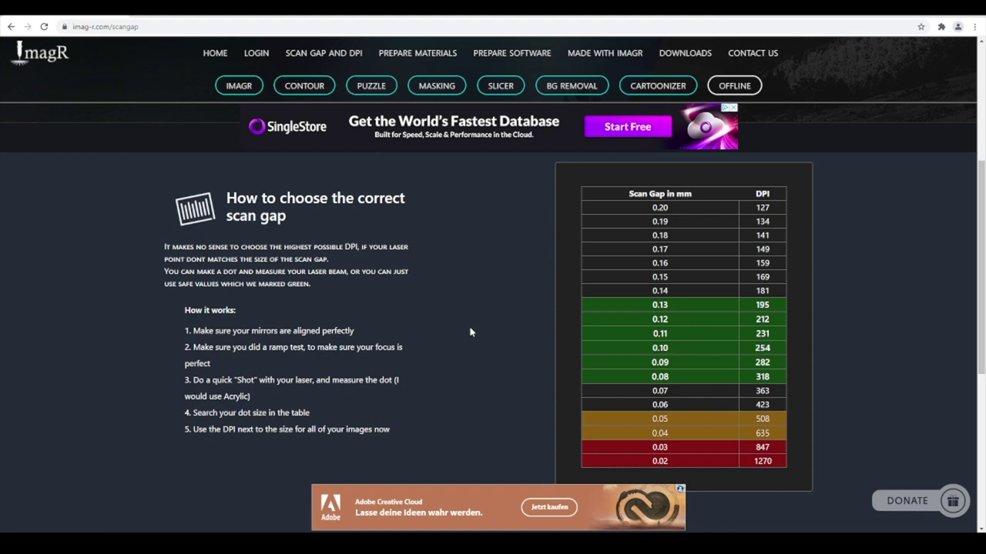